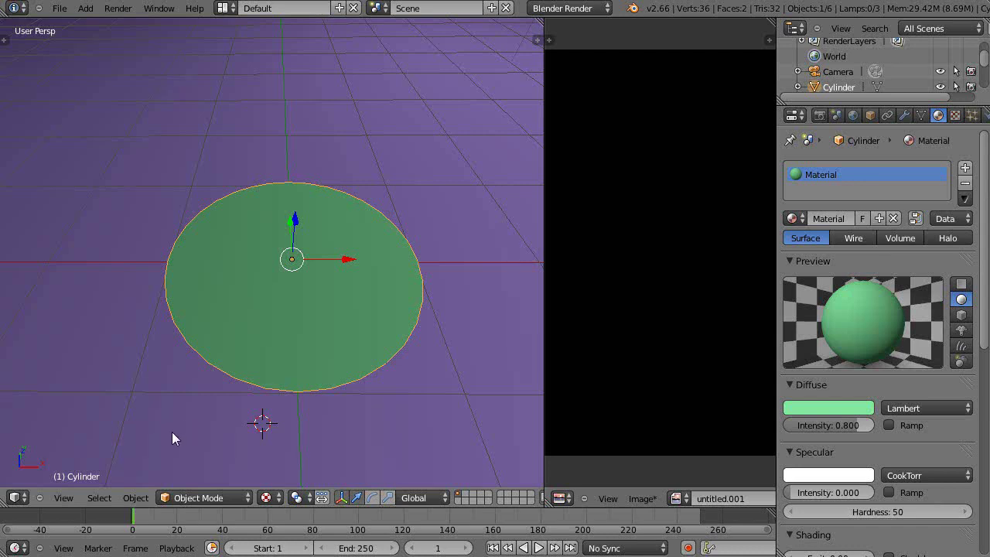
Tilt the view of the green disc, drag the image-area border left, and begin the π symbol
click(172, 435)
scroll(172, 436, up, 1)
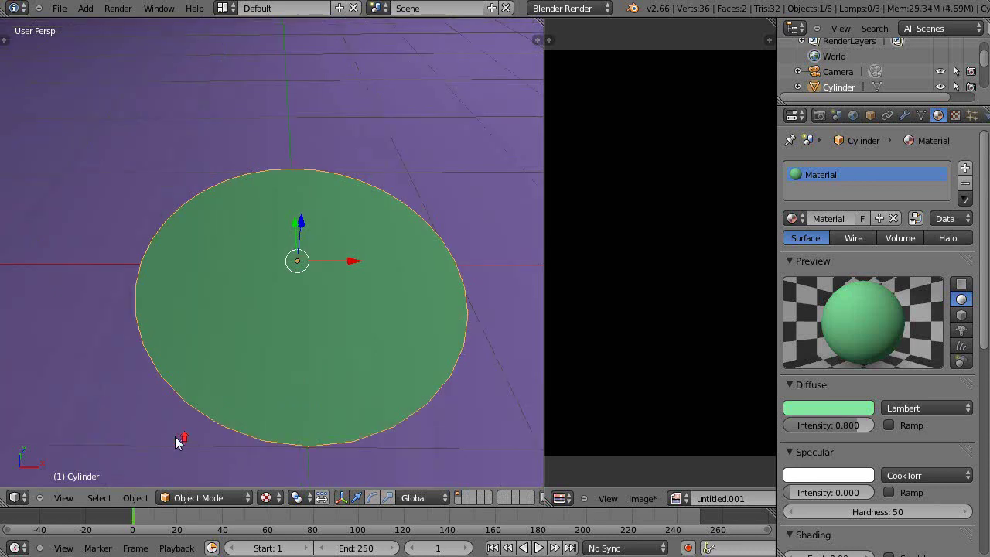
scroll(174, 438, down, 1)
middle_drag(228, 422, 220, 404)
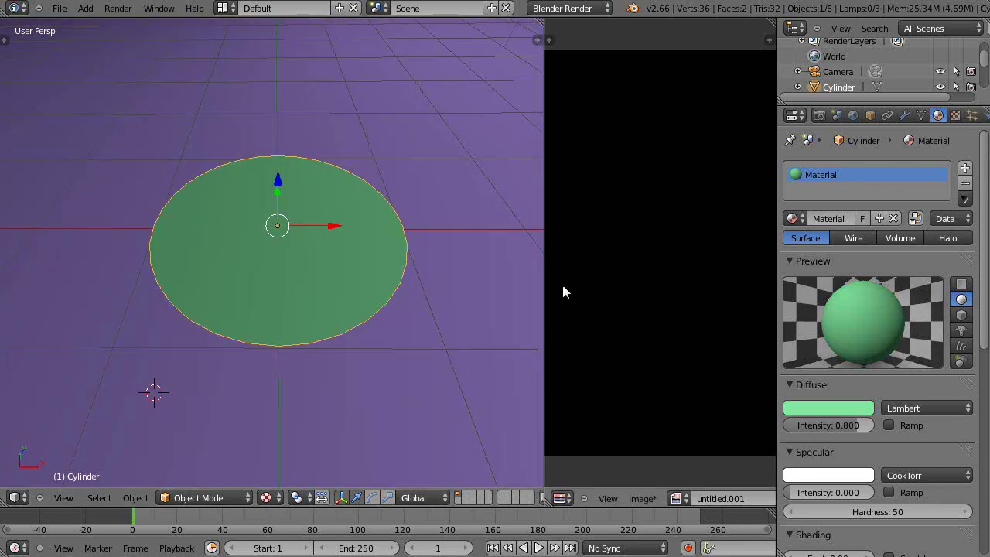
drag(544, 284, 518, 285)
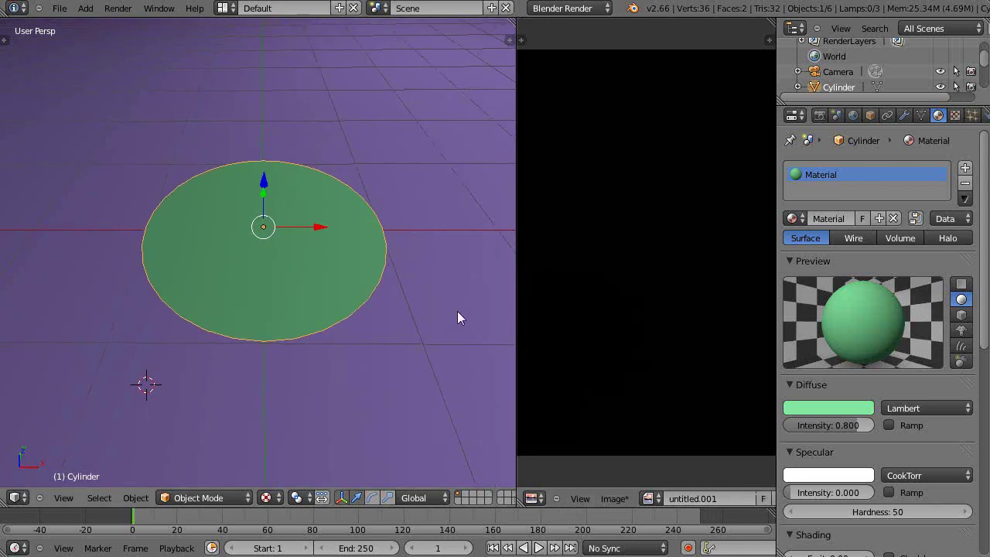
click(581, 121)
Handwrite 'π ≈ 3.14159' in the black image area, underlining 3.14
drag(565, 101, 621, 120)
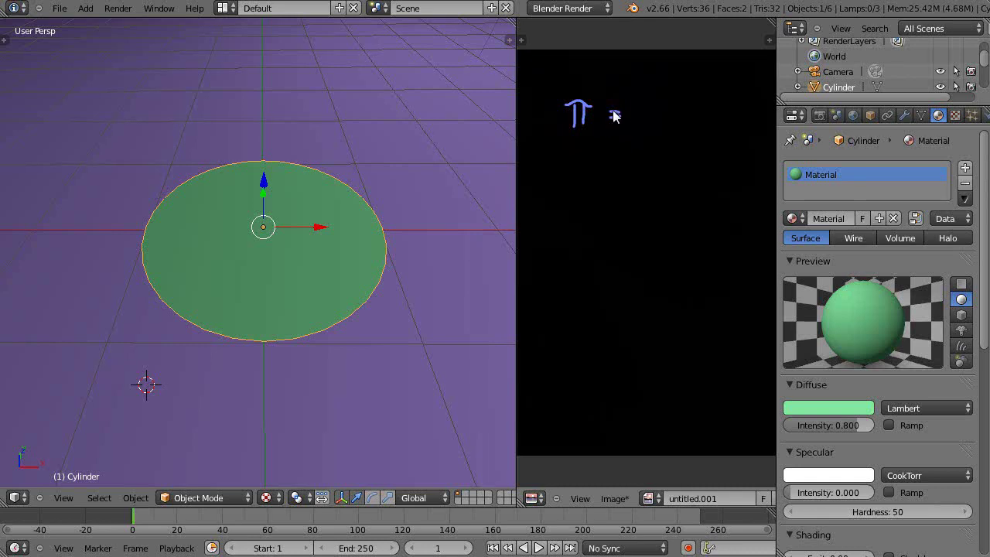
mouse_move(615, 121)
mouse_down()
mouse_move(616, 107)
mouse_move(640, 118)
mouse_up()
click(656, 101)
click(675, 110)
drag(684, 113, 684, 100)
mouse_move(706, 99)
mouse_down()
mouse_move(707, 114)
mouse_move(728, 97)
mouse_move(742, 100)
mouse_up()
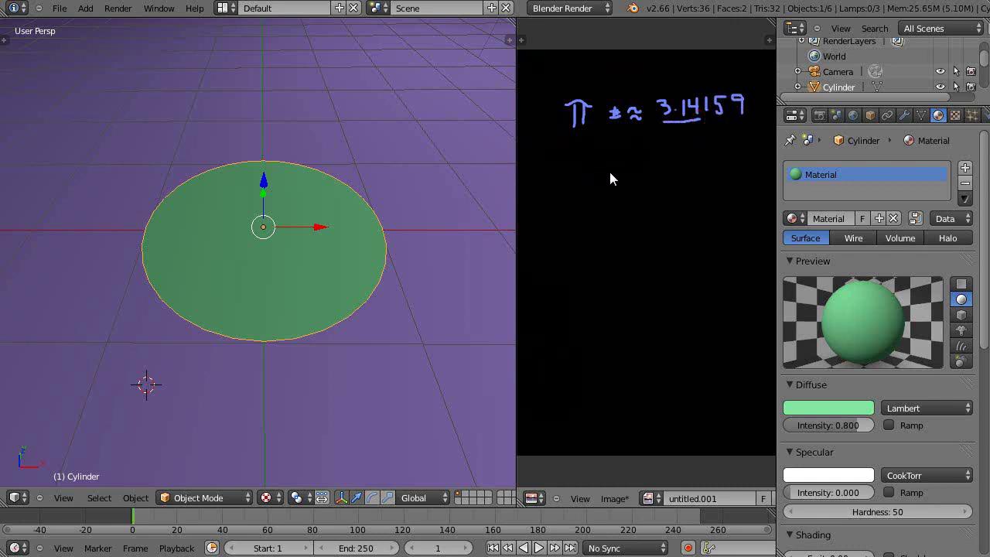
Write the rounded value 3.1416 below it and draw a box around it
drag(602, 170, 608, 182)
mouse_move(632, 171)
mouse_down()
mouse_move(631, 184)
mouse_move(684, 178)
mouse_move(674, 177)
mouse_up()
mouse_move(588, 159)
mouse_down()
mouse_move(595, 201)
mouse_move(701, 192)
mouse_move(709, 161)
mouse_move(702, 150)
mouse_move(588, 159)
mouse_up()
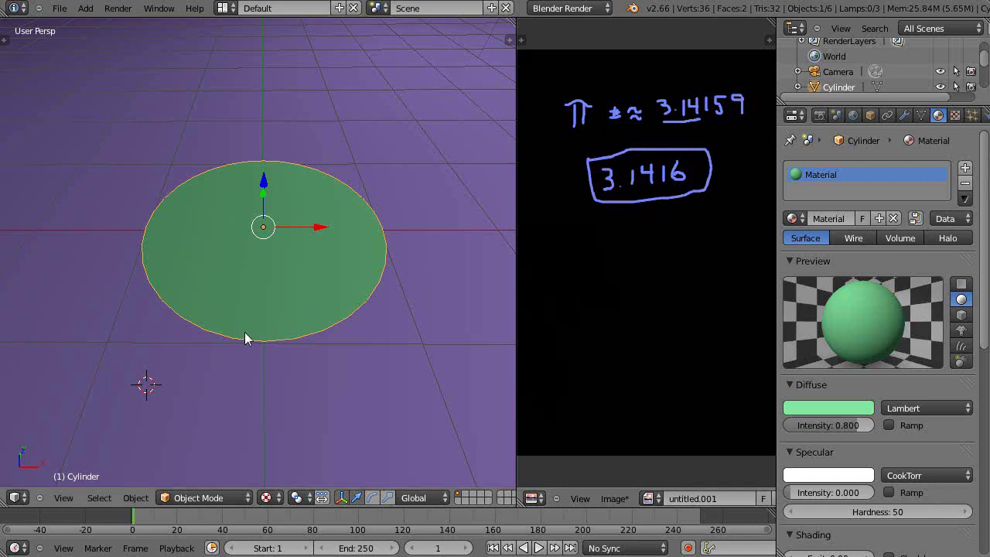
Orbit the view to look straight down on the green disc
scroll(349, 266, up, 2)
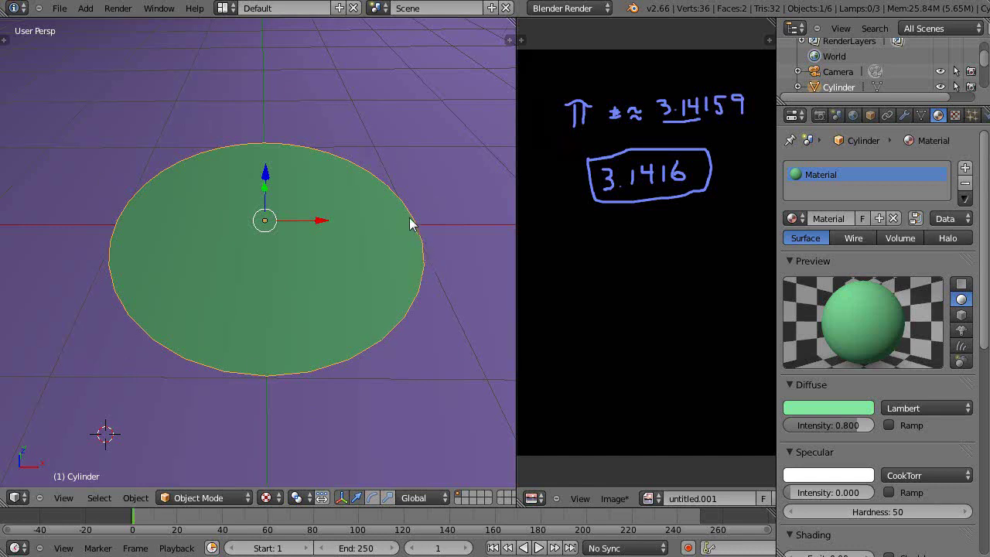
middle_drag(264, 323, 230, 400)
scroll(282, 405, down, 4)
middle_drag(136, 398, 177, 358)
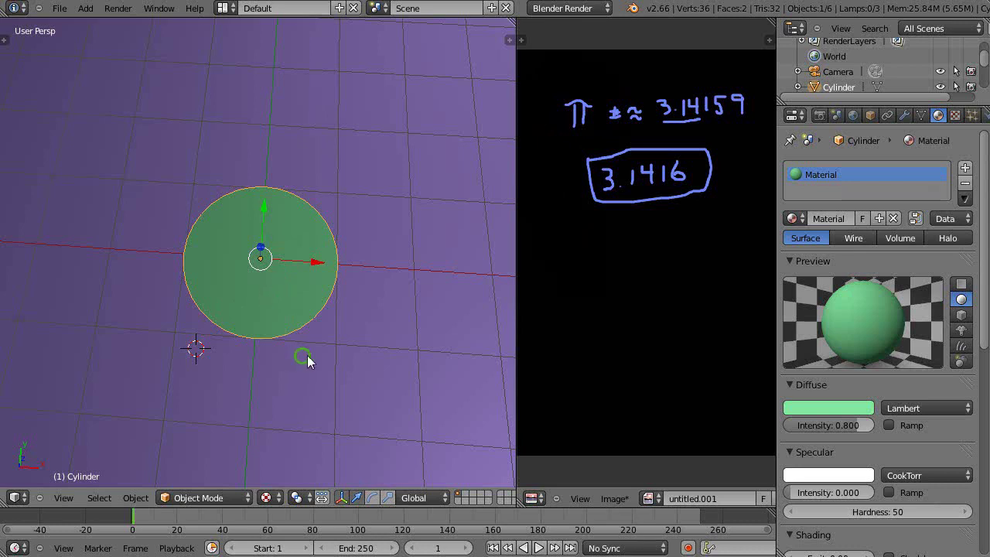
middle_drag(307, 355, 304, 348)
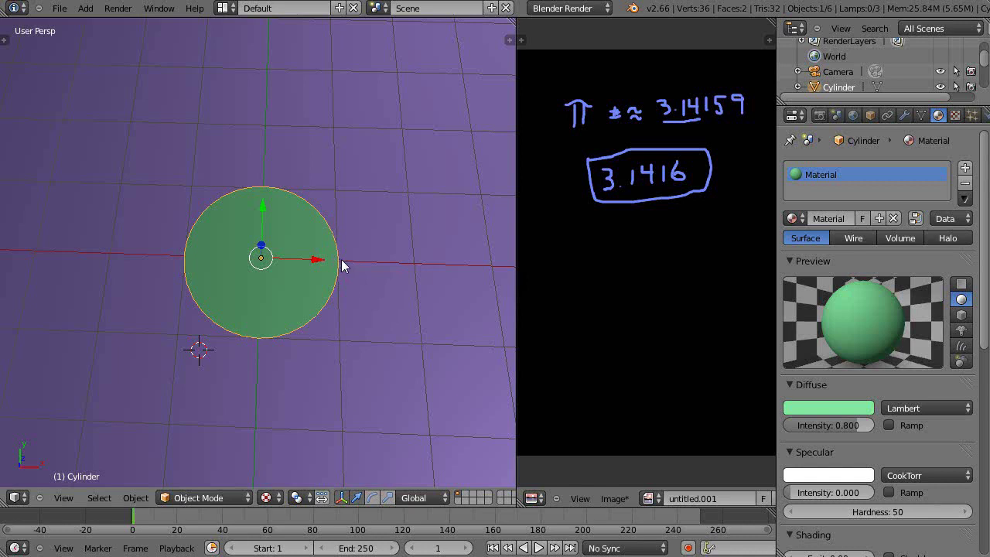
Zoom in close on the disc's straight-edged, faceted rim and back out
scroll(272, 368, up, 1)
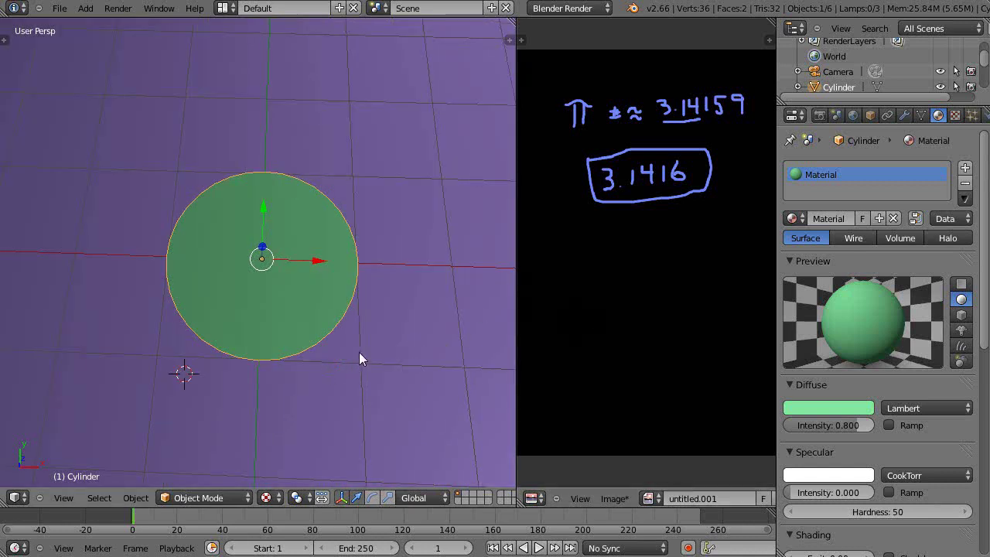
scroll(354, 349, up, 1)
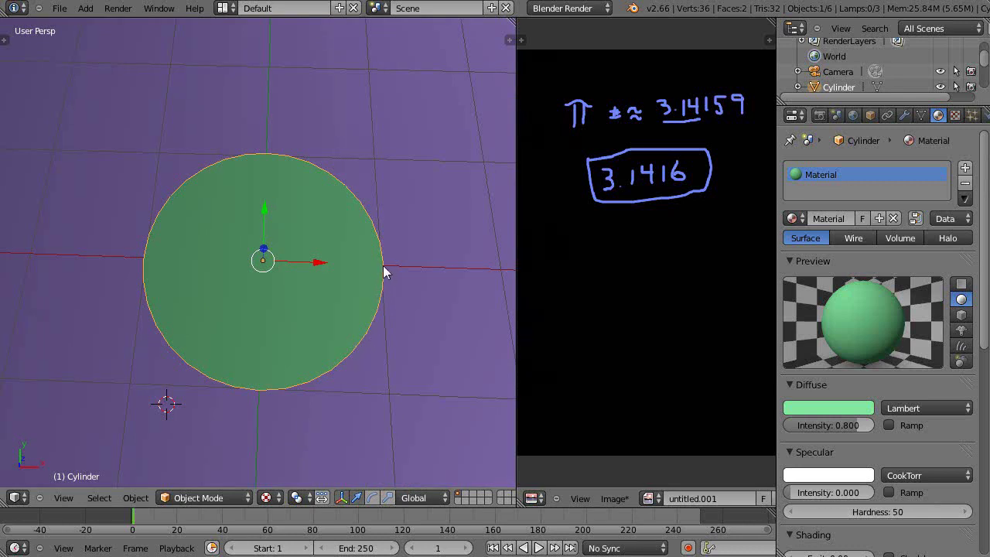
scroll(338, 266, up, 4)
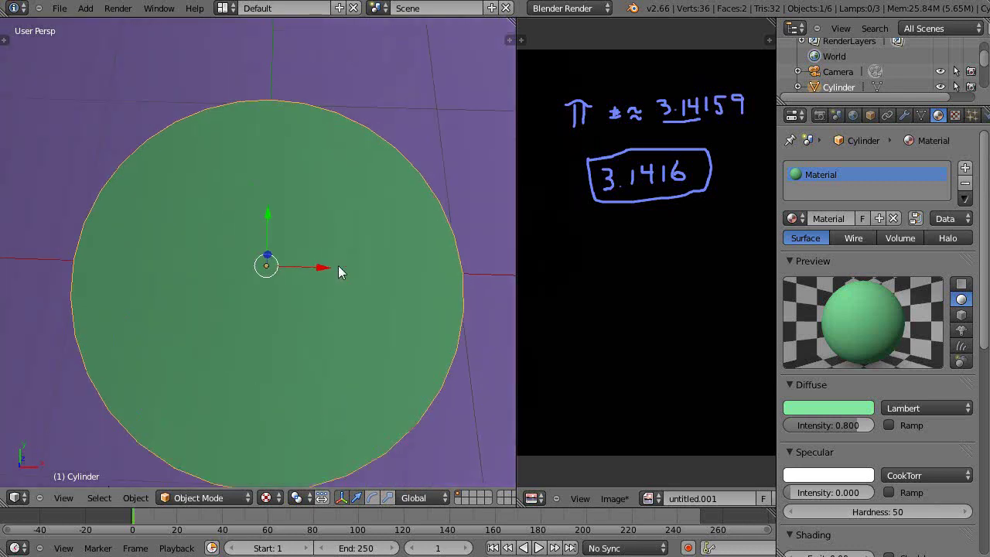
scroll(338, 266, down, 3)
scroll(346, 333, up, 4)
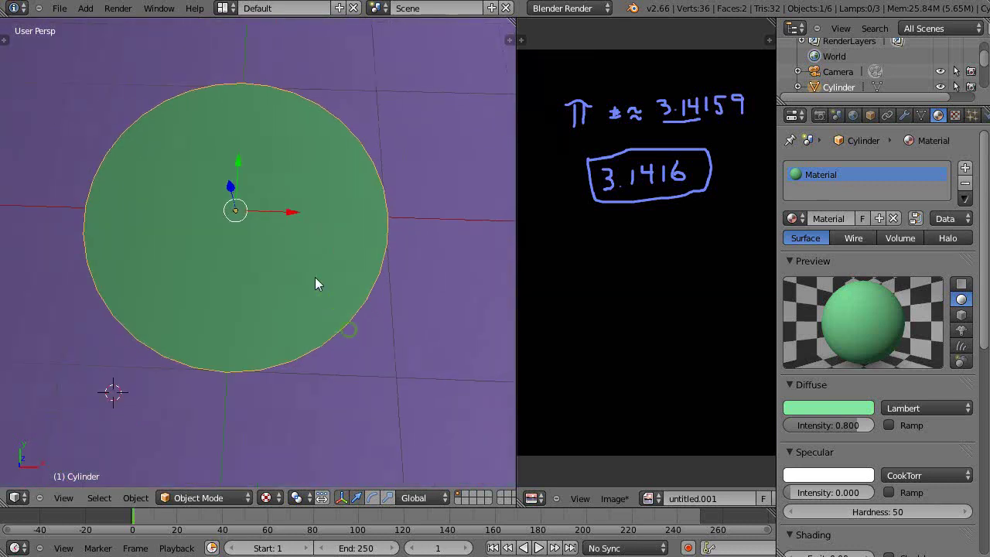
scroll(348, 372, down, 2)
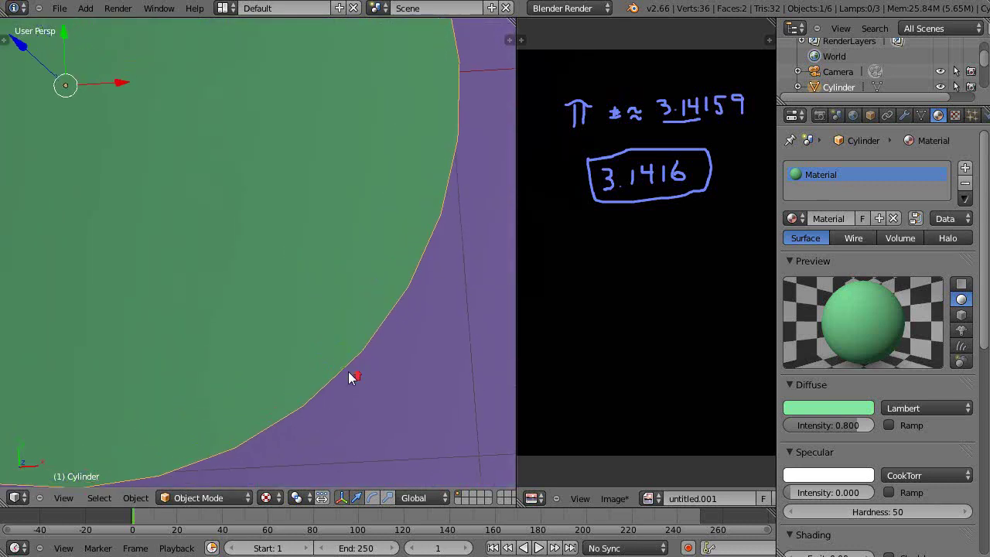
scroll(369, 374, up, 3)
scroll(369, 374, down, 2)
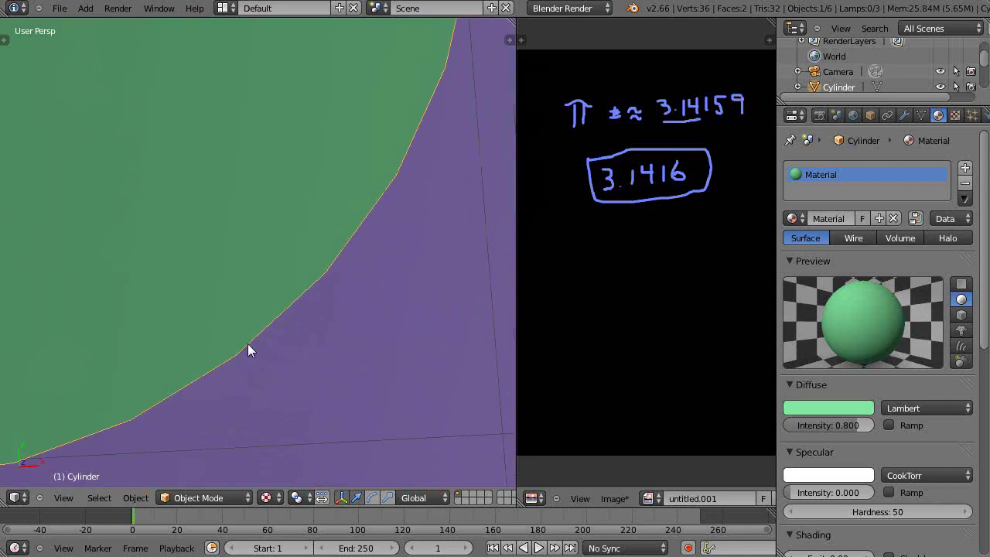
scroll(402, 219, down, 5)
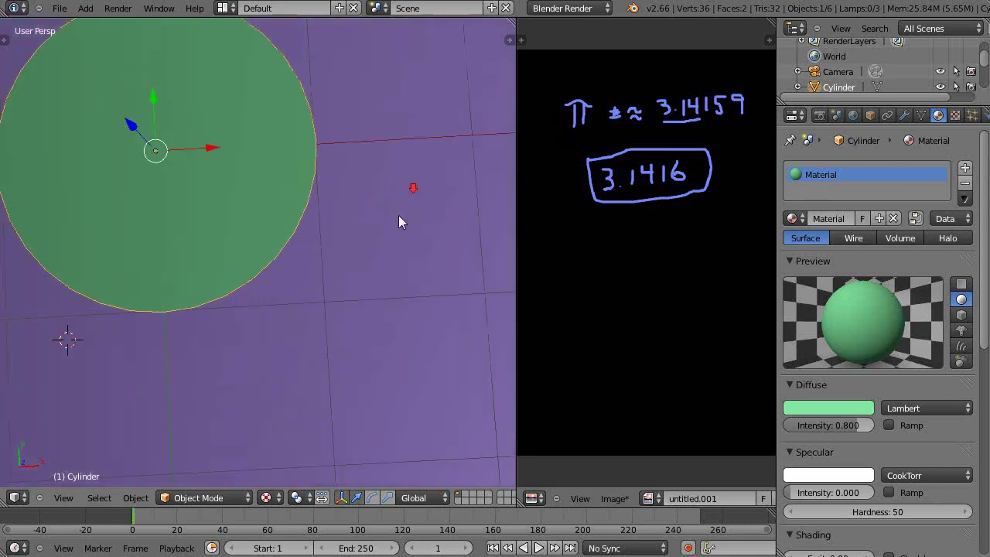
Reframe the whole disc and place the 3D cursor just below it
shift+middle_drag(227, 224, 298, 292)
scroll(296, 294, down, 3)
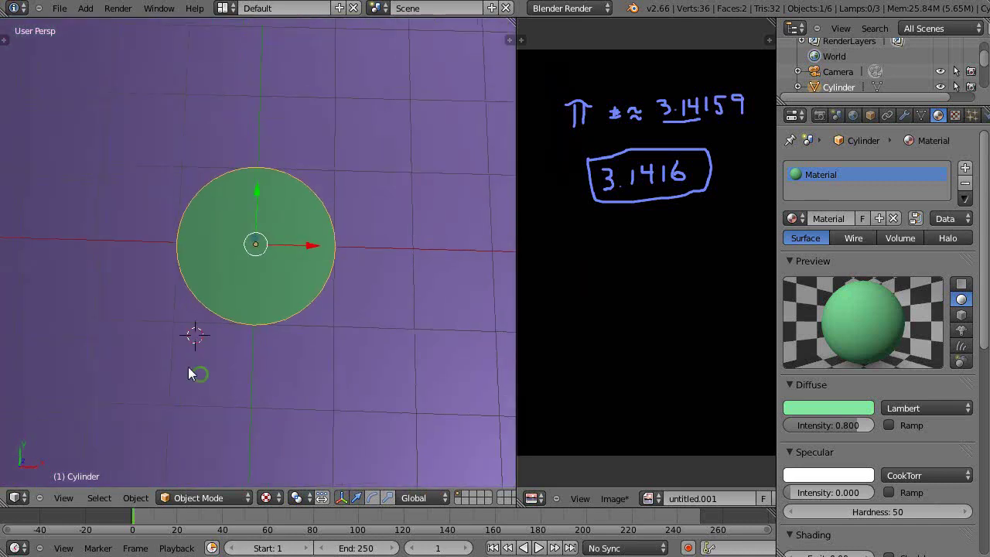
middle_drag(188, 367, 196, 373)
scroll(196, 373, down, 3)
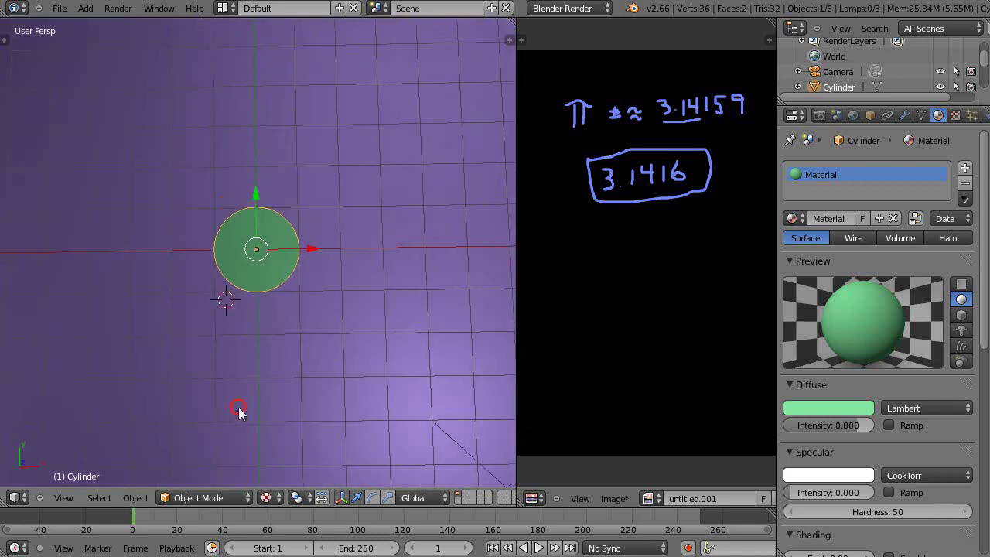
click(239, 408)
Add a mesh cylinder at the 3D cursor below the green disc
key(shift+a)
mouse_move(246, 331)
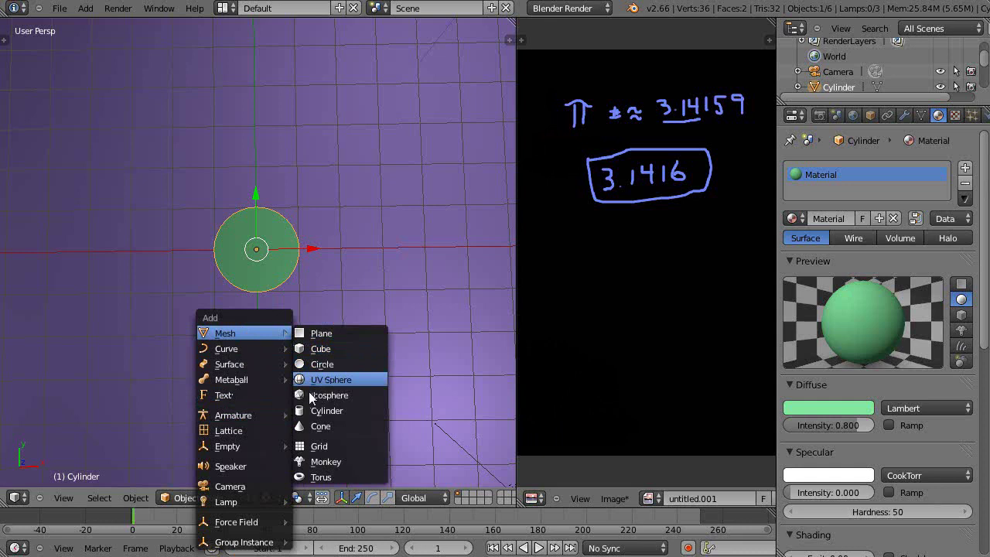
click(322, 411)
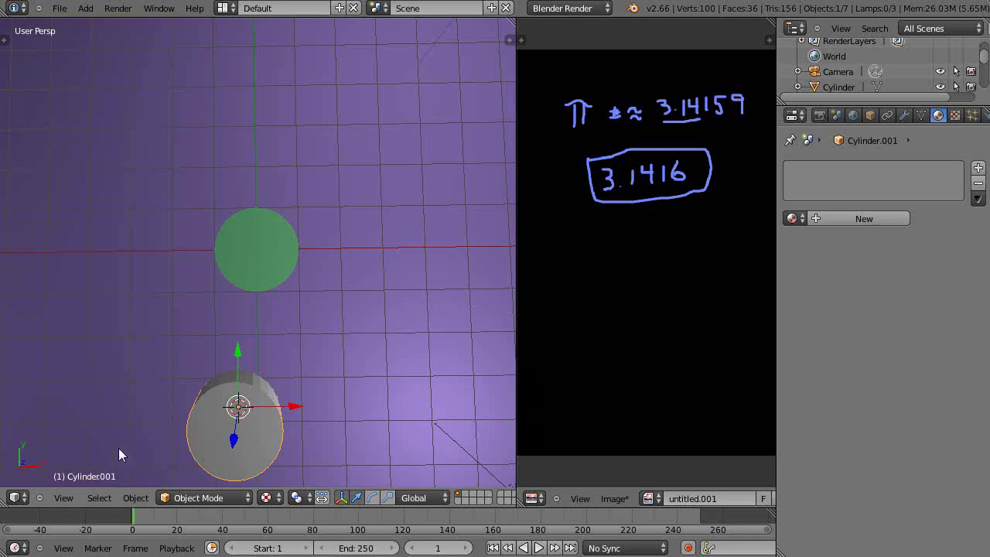
Lower the new cylinder's vertex count from 32 to 16
key(t)
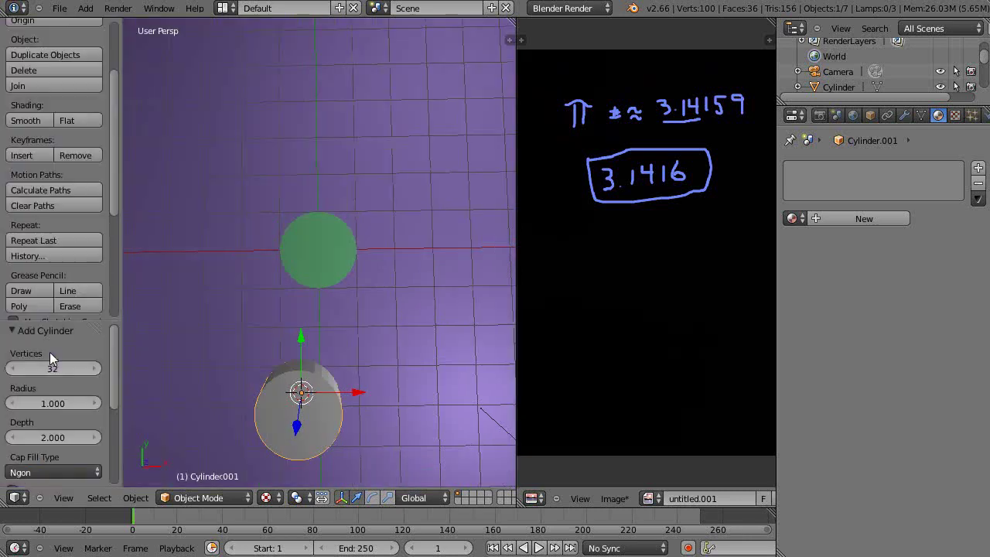
scroll(53, 411, down, 3)
scroll(51, 358, up, 2)
scroll(46, 360, up, 2)
click(63, 370)
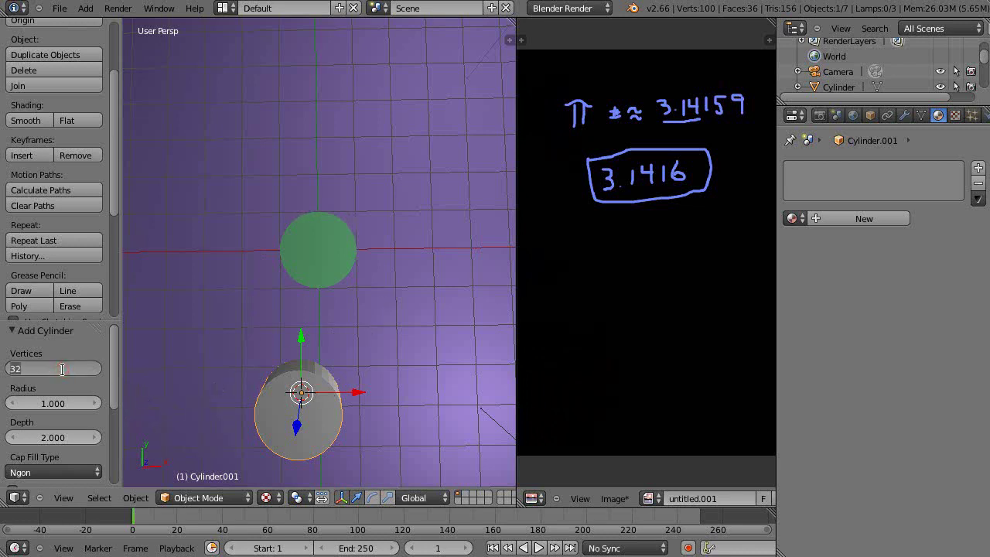
text(16)
key(Return)
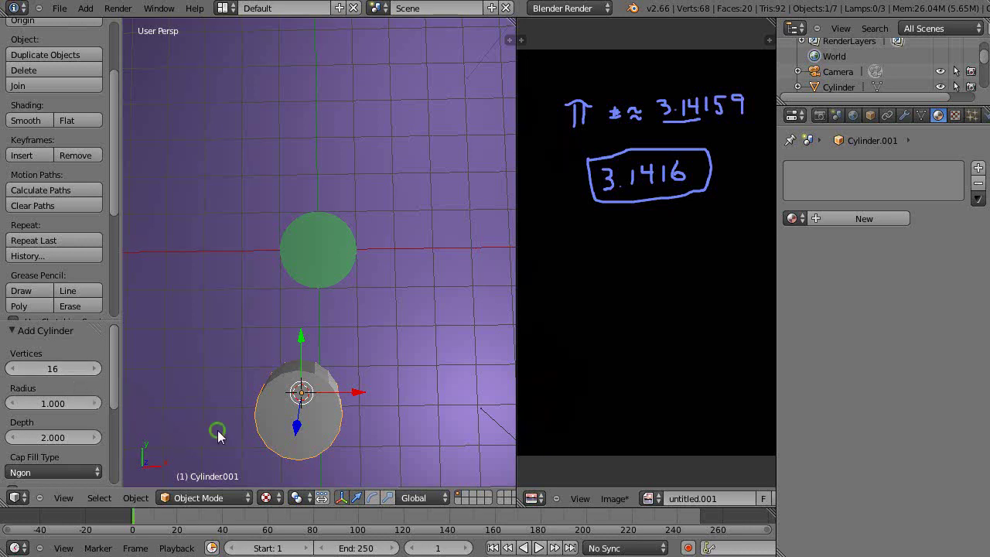
mouse_move(217, 430)
middle_down()
mouse_move(211, 421)
mouse_move(221, 416)
middle_up()
Orbit to a low side view and raise the 16-vertex cylinder along Z
scroll(232, 422, up, 6)
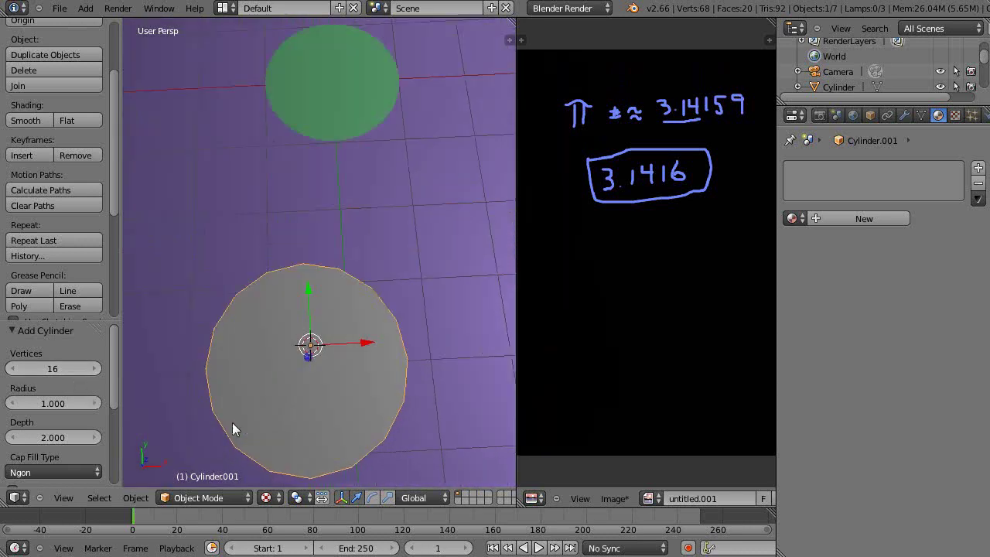
scroll(240, 431, down, 6)
middle_drag(242, 449, 334, 212)
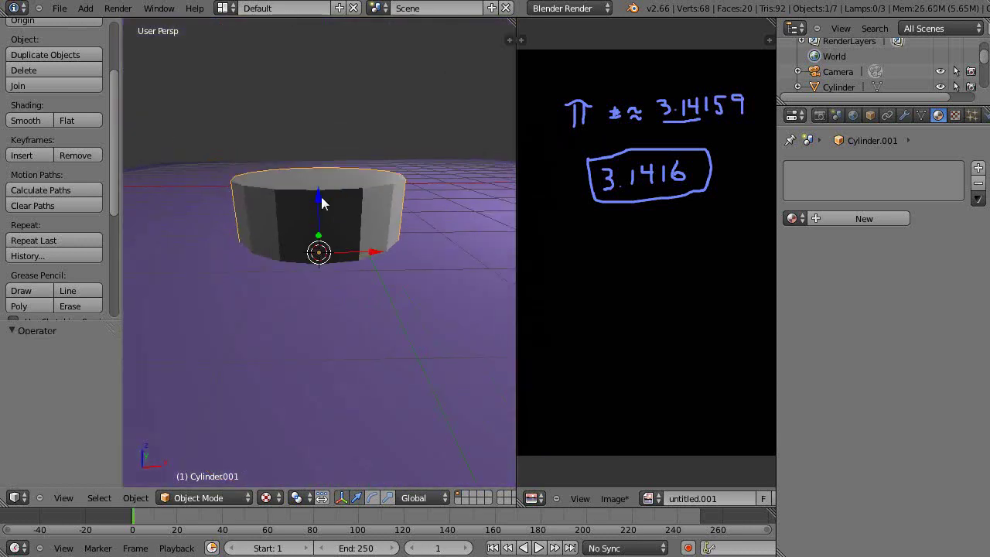
drag(320, 199, 347, 182)
scroll(348, 183, down, 4)
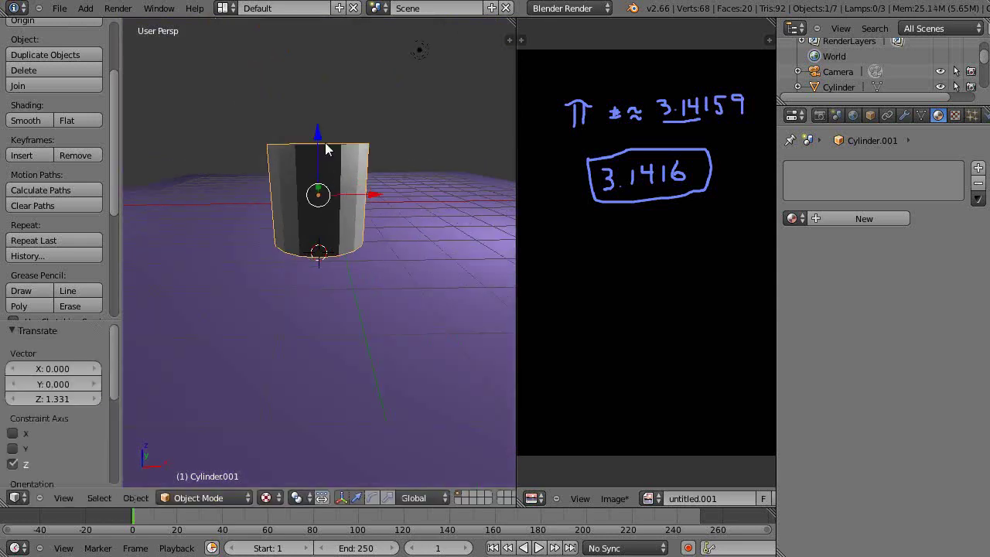
drag(322, 139, 320, 122)
Box-select and delete the cylinder's top ring of vertices, leaving a flat 16-sided face
key(Tab)
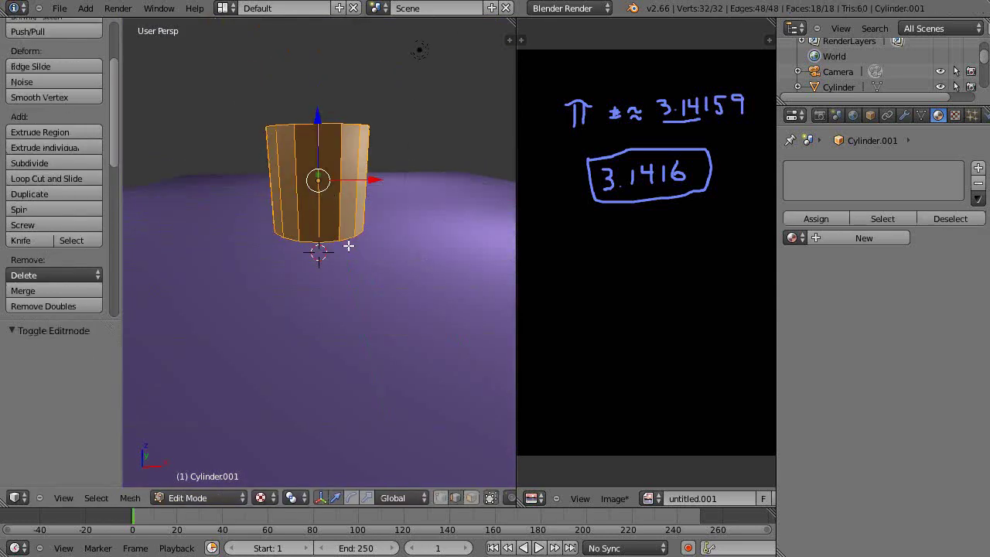
key(a)
middle_drag(348, 248, 350, 275)
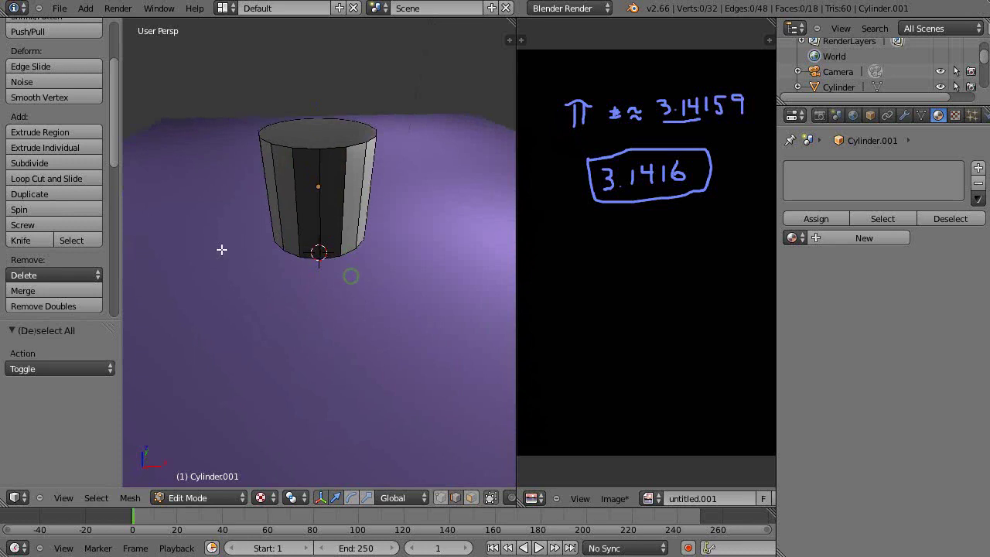
key(b)
drag(219, 96, 414, 178)
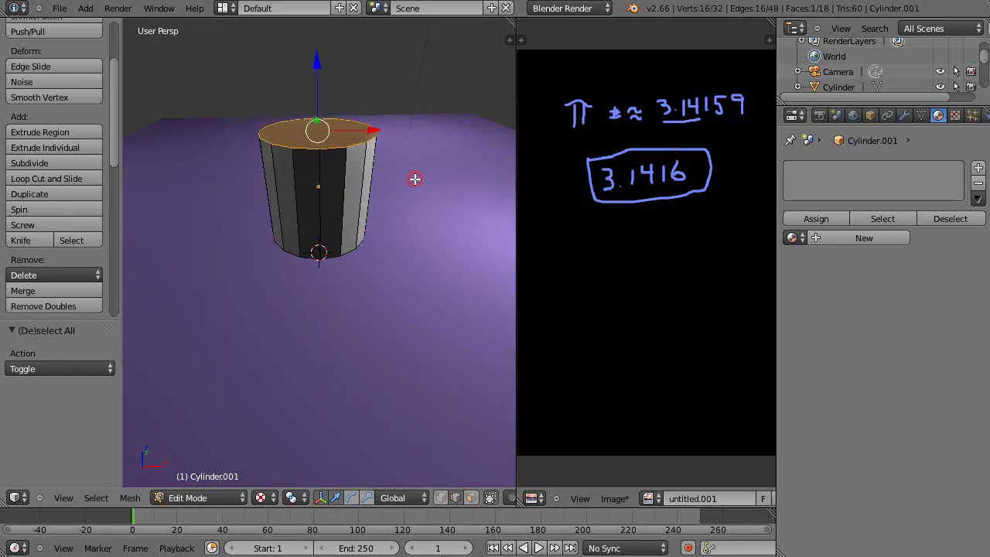
key(x)
click(415, 179)
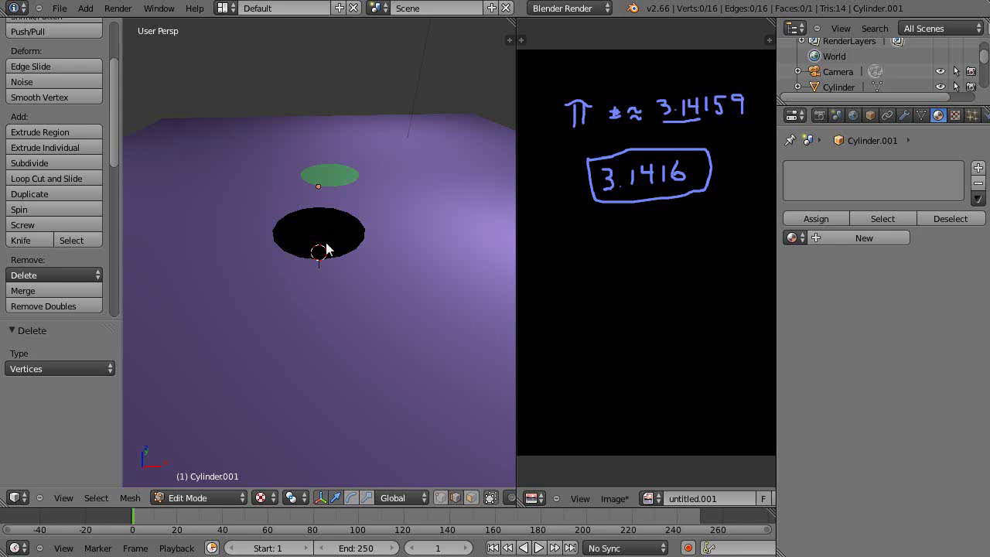
key(Tab)
Lower the disc 0.117 units along Z beneath the green disc
key(g)
key(z)
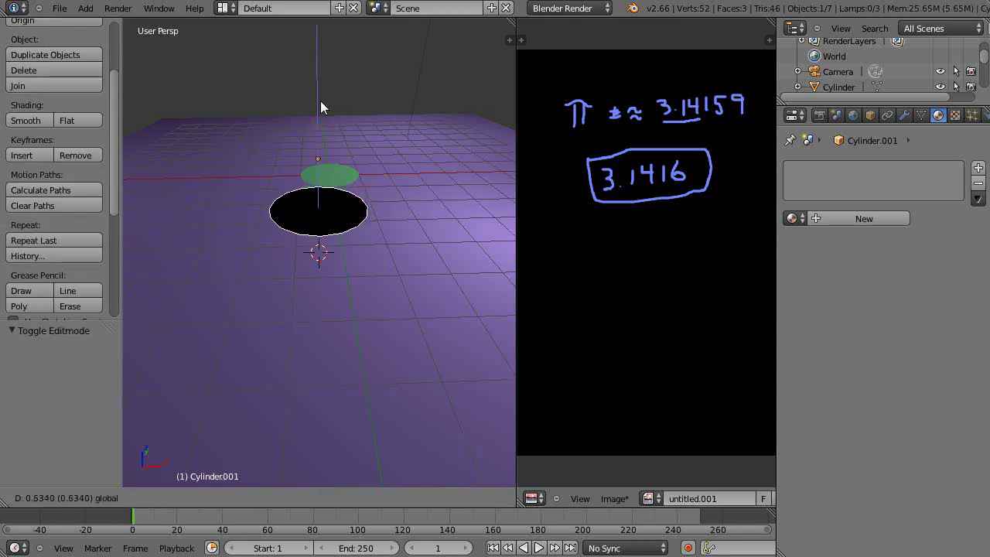
click(334, 126)
middle_drag(326, 250, 348, 276)
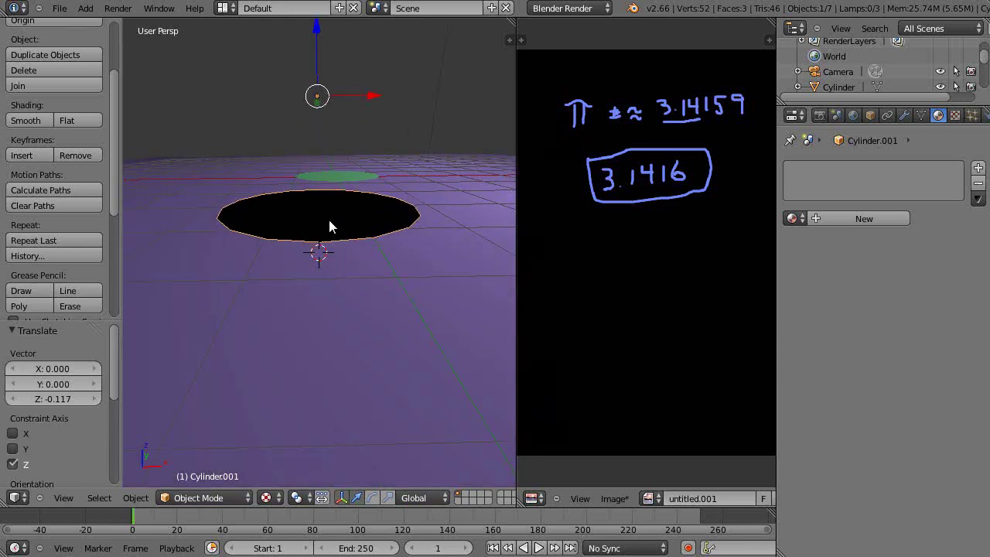
key(Tab)
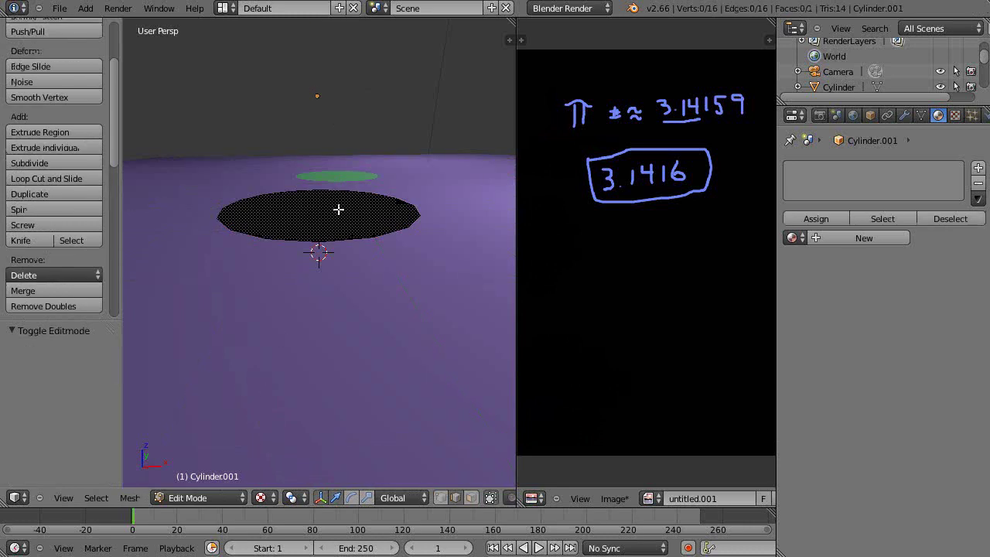
key(Tab)
key(Tab)
Select all of the disc and flip its normals
key(a)
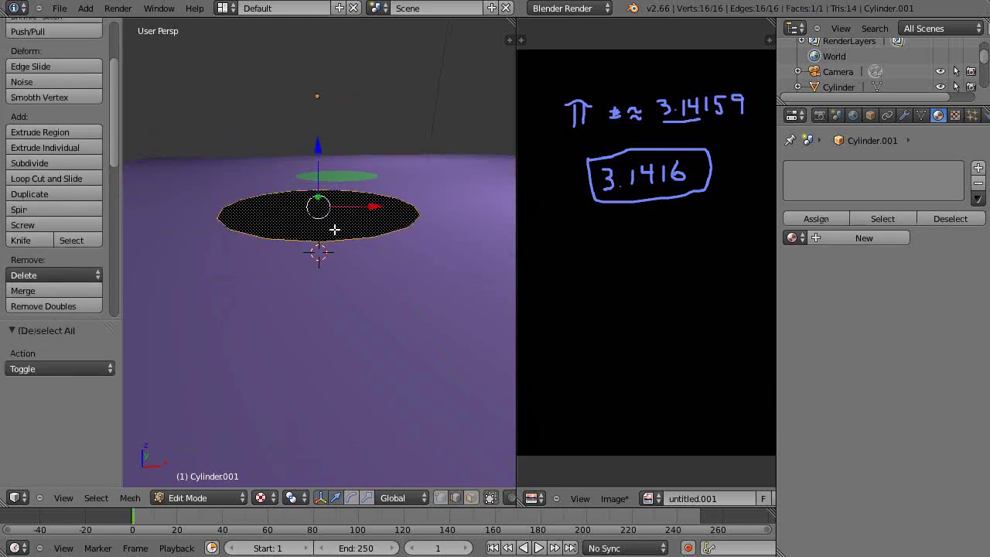
click(130, 499)
mouse_move(154, 230)
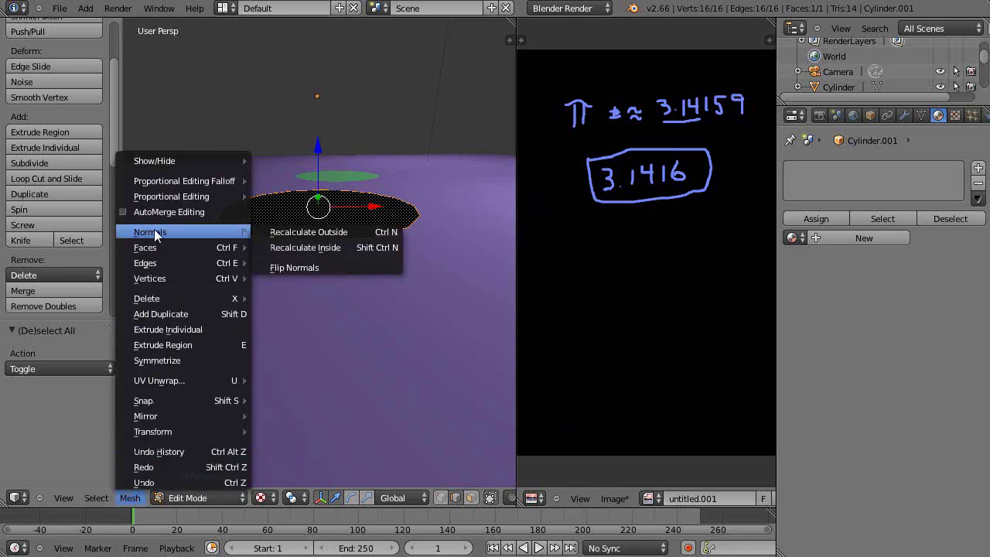
click(274, 268)
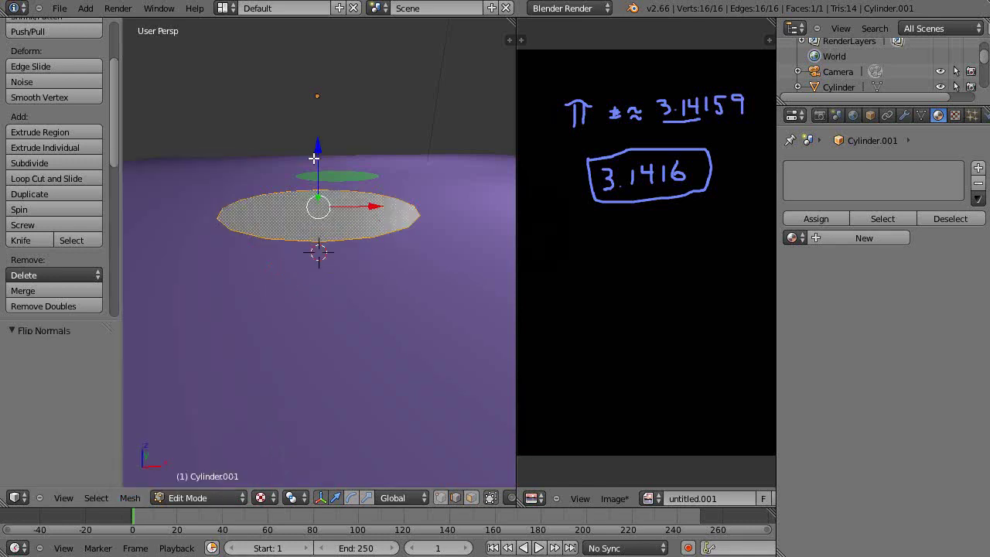
Move the face 0.185 units lower and set the origin to the disc's geometry
drag(318, 151, 317, 168)
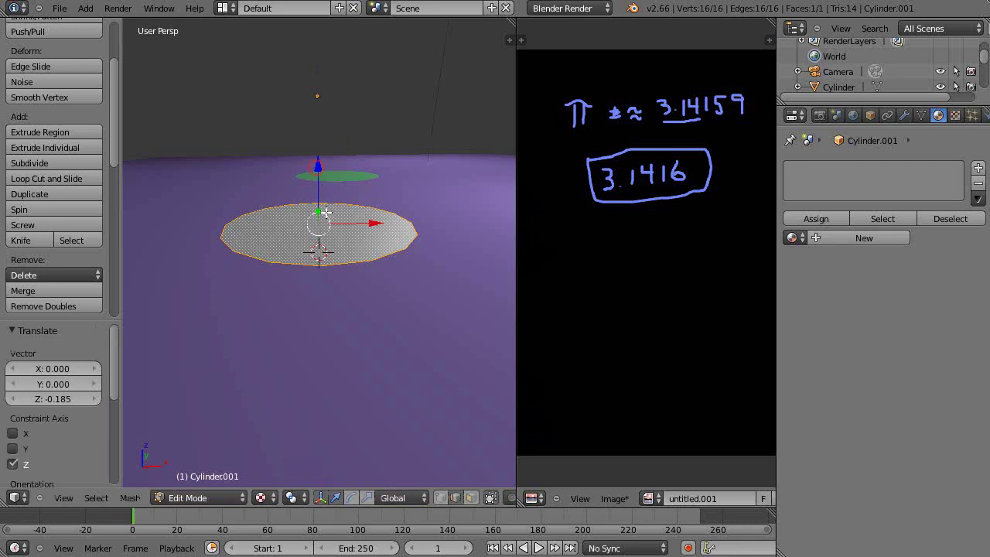
key(Tab)
click(136, 499)
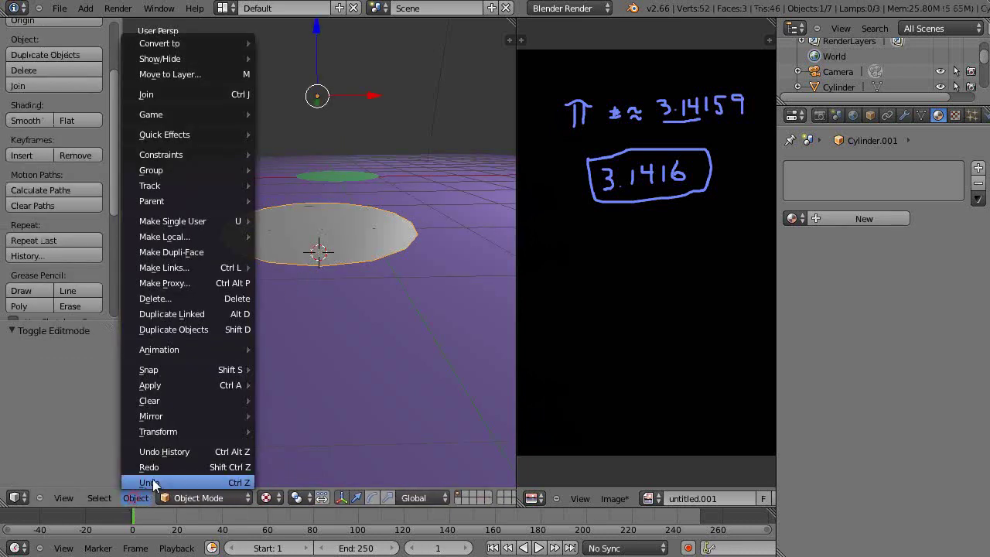
mouse_move(166, 427)
click(312, 362)
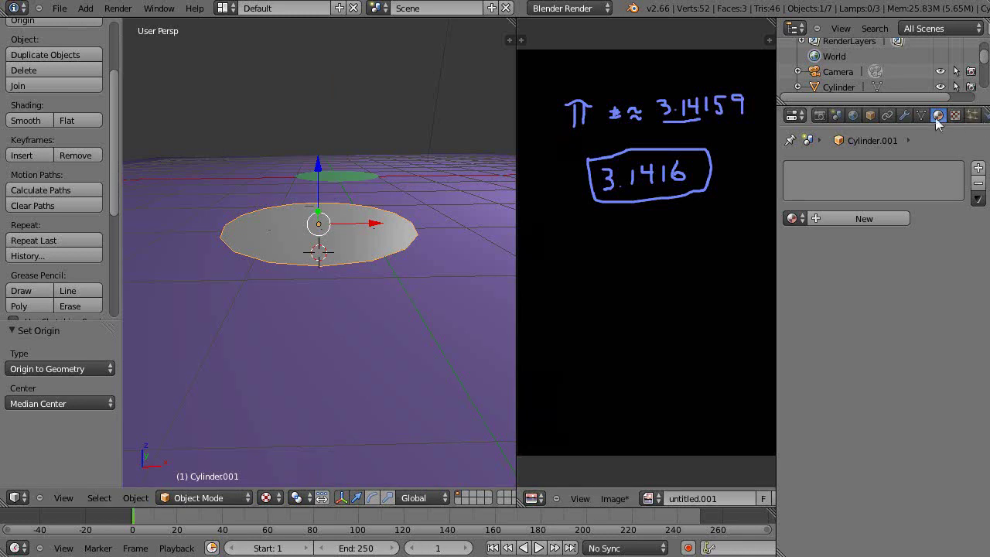
Give the 16-sided disc a new material, Material.002, with a pink diffuse colour
click(811, 219)
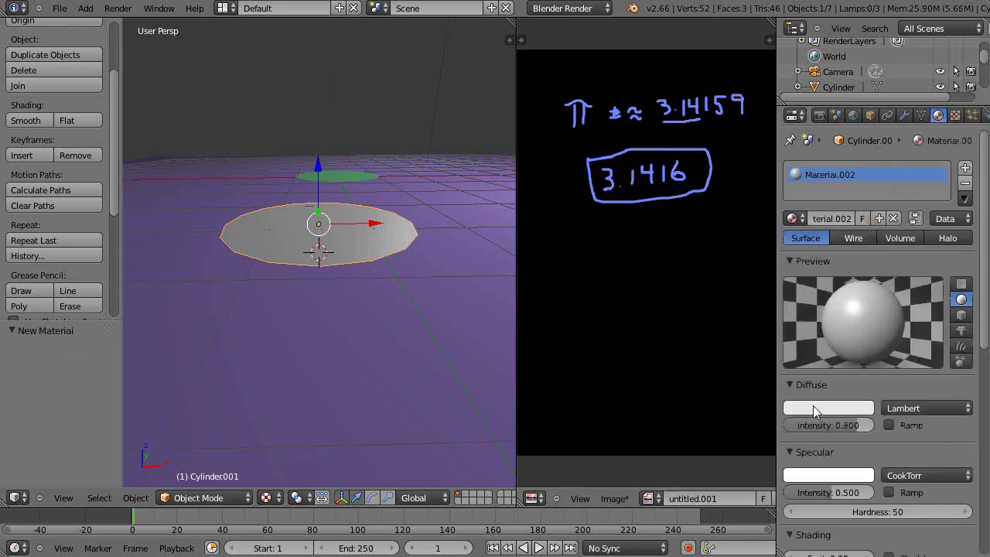
click(813, 405)
click(803, 306)
Select the green disc and move it toward the pink disc, -0.548 along X
scroll(468, 311, up, 3)
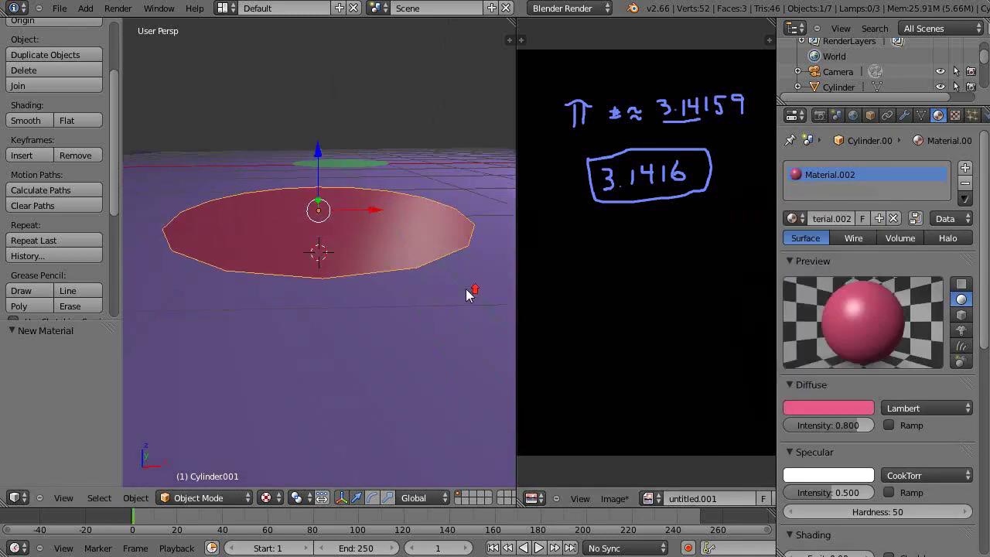
middle_drag(456, 310, 448, 400)
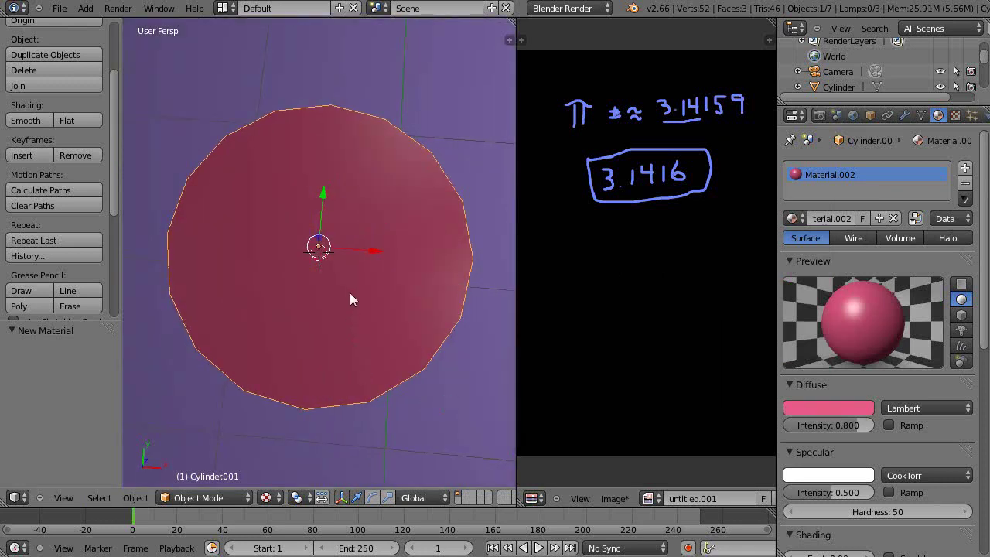
scroll(350, 292, down, 4)
shift+middle_drag(371, 137, 372, 203)
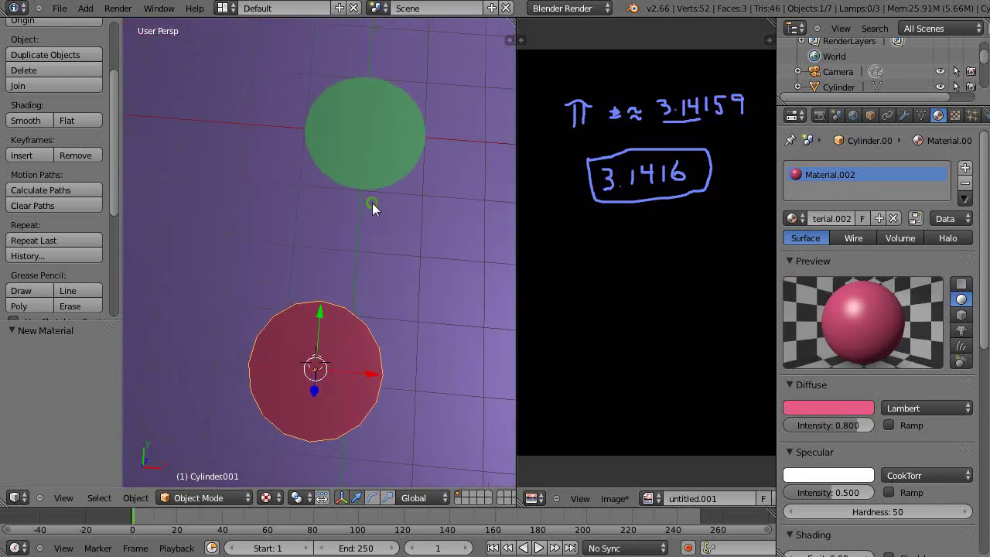
scroll(308, 411, up, 1)
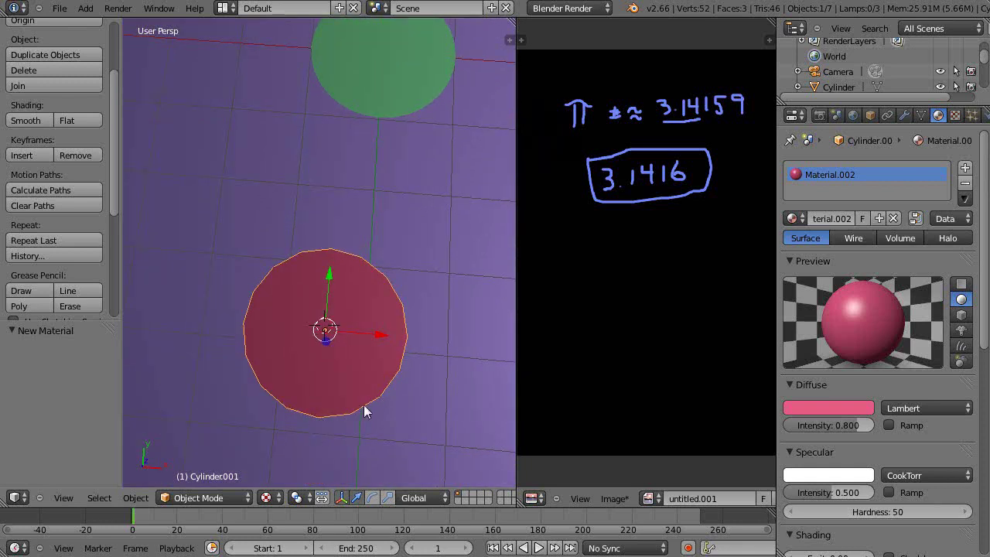
shift+middle_drag(358, 157, 332, 217)
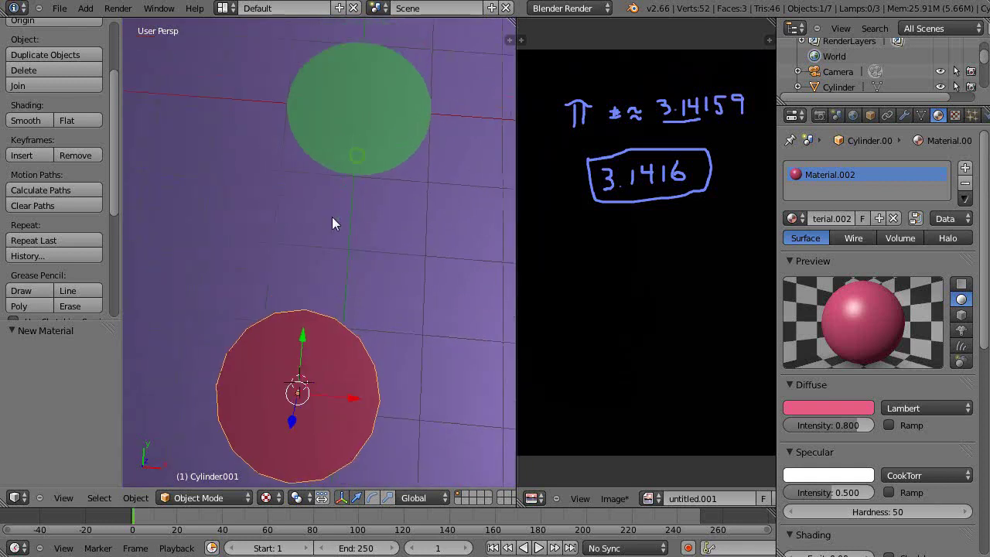
right_click(365, 114)
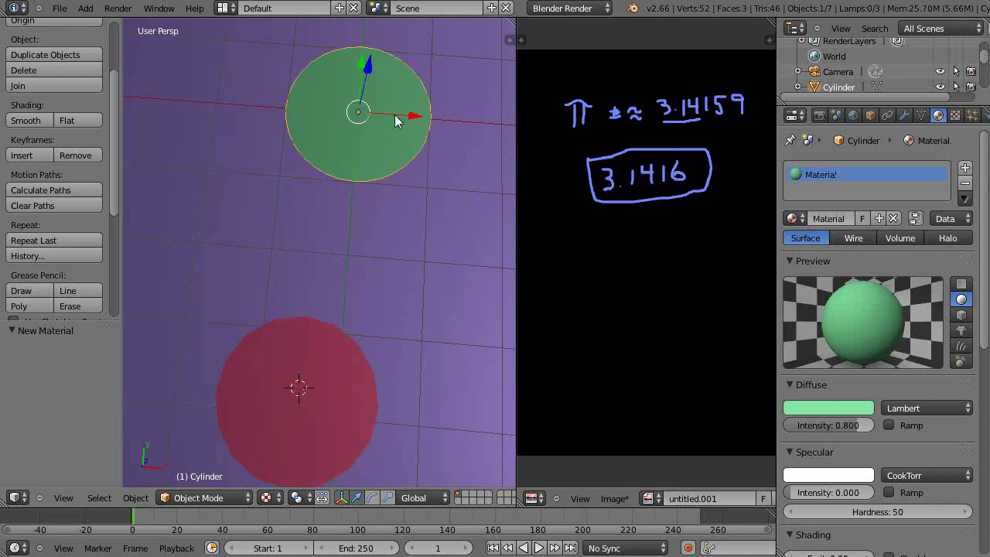
drag(353, 87, 367, 214)
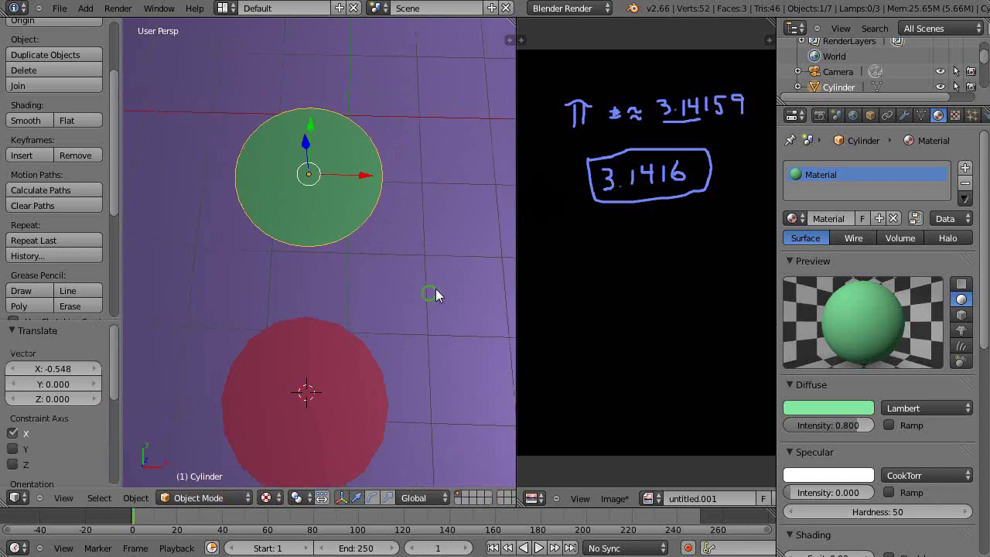
scroll(418, 292, down, 3)
middle_drag(418, 287, 396, 309)
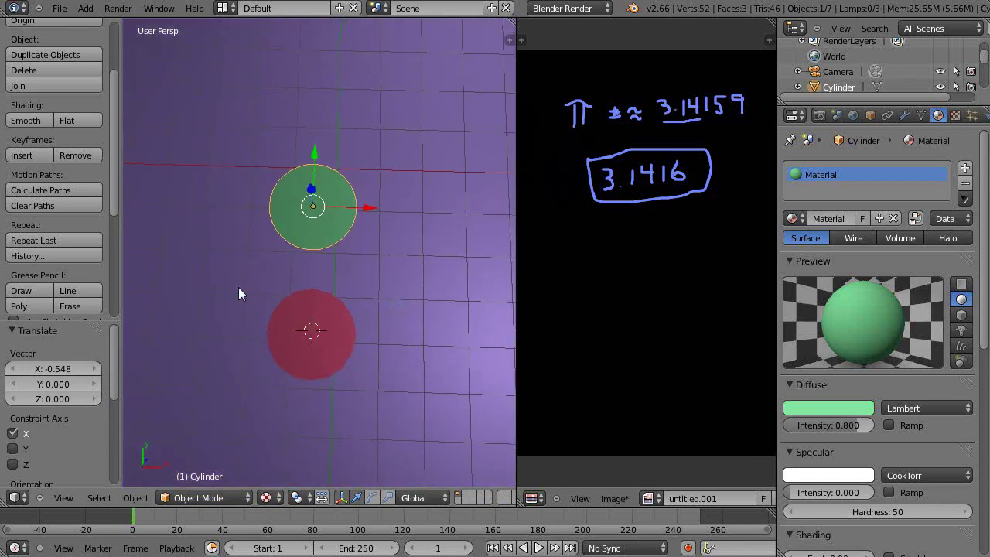
Hide the side panels and zoom on the green disc in Edit Mode, showing 0.196 edge lengths
key(t)
key(n)
scroll(433, 418, down, 8)
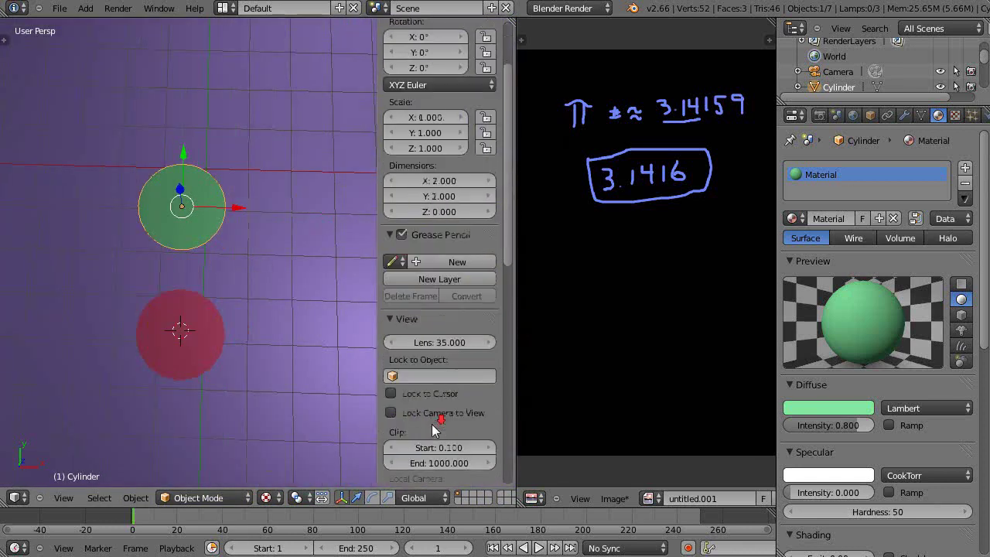
scroll(432, 424, down, 10)
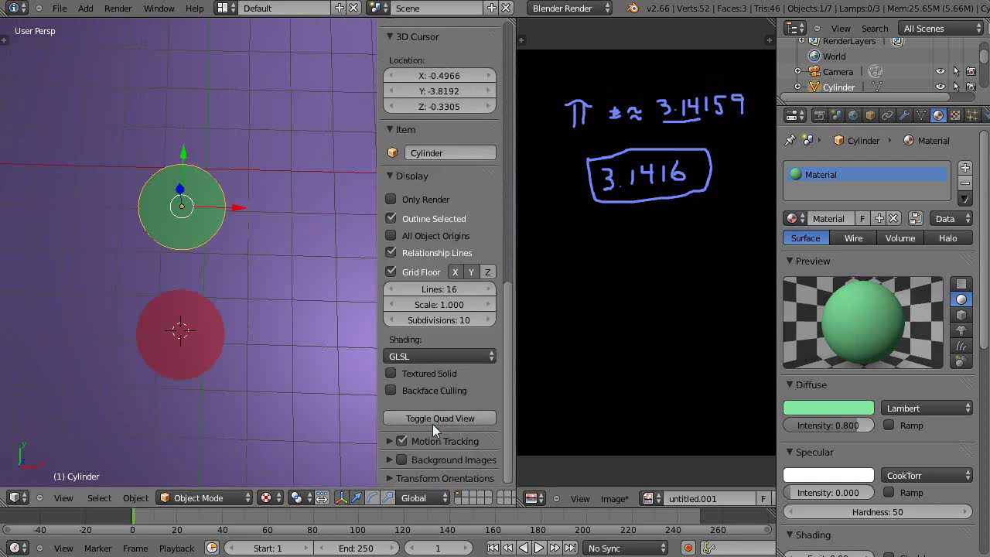
key(Tab)
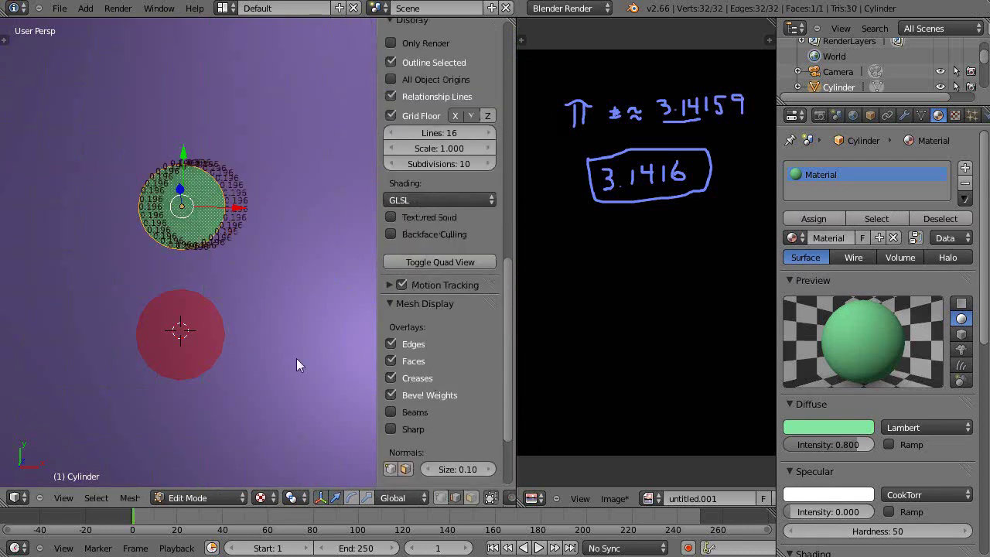
scroll(296, 359, up, 3)
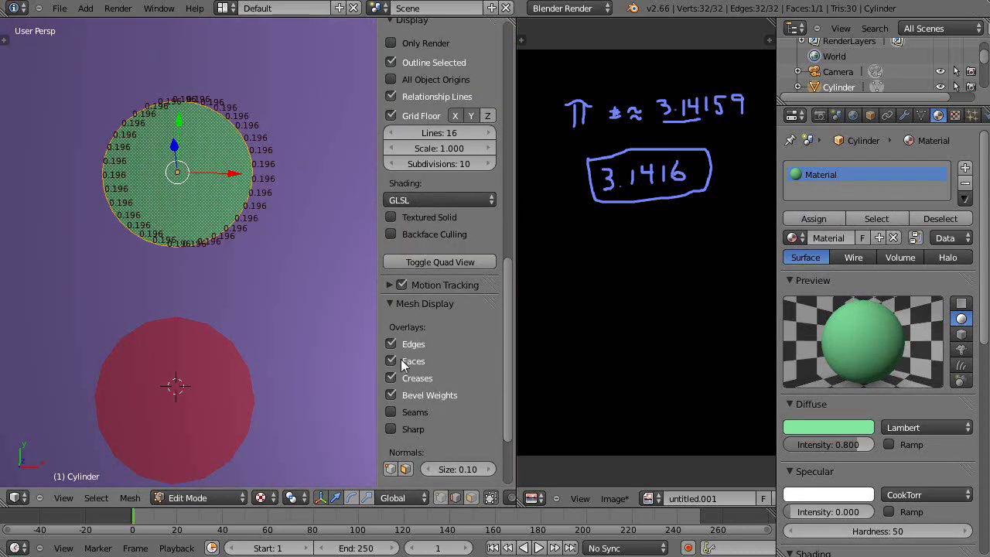
key(n)
scroll(323, 240, up, 2)
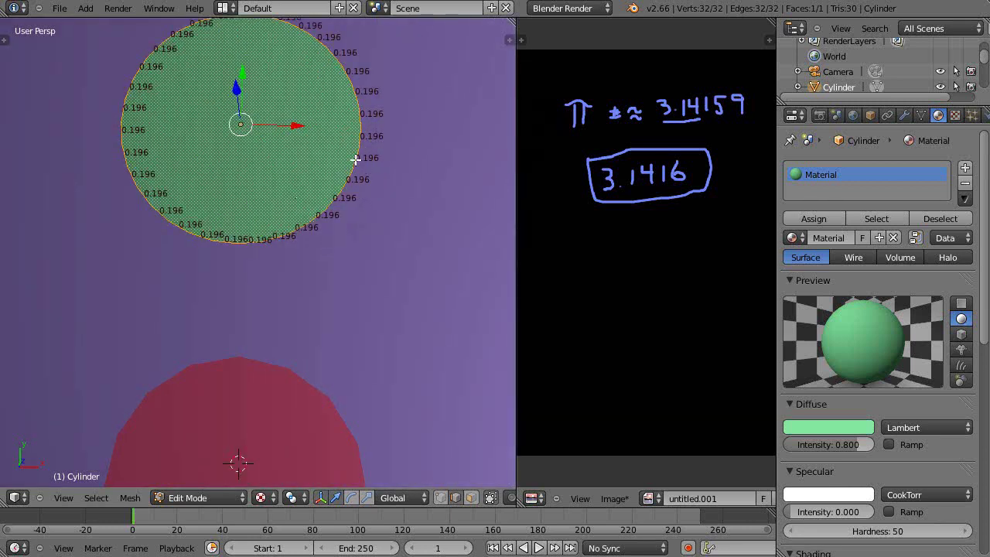
scroll(370, 256, down, 3)
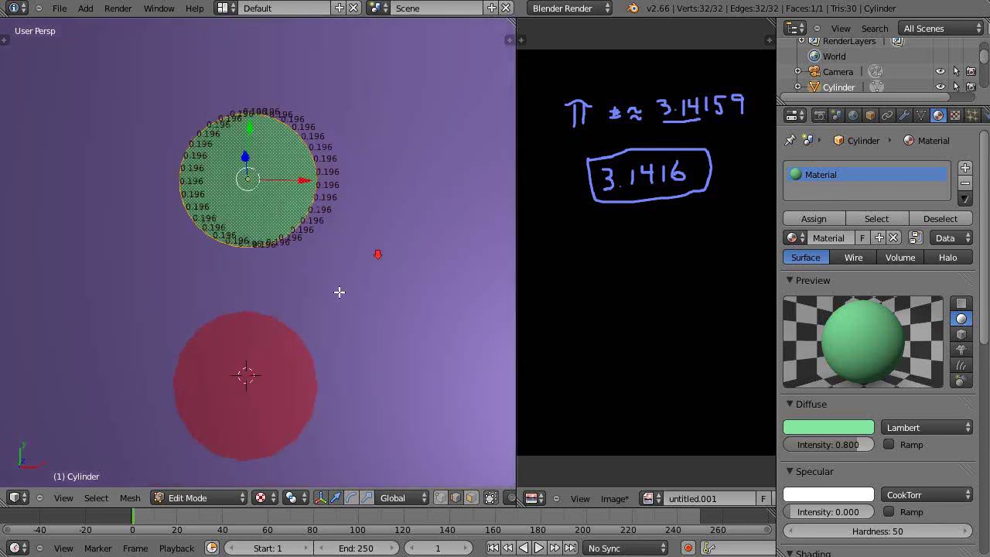
Turn on Edge Length display for the pink 16-sided disc, showing 0.3902 per edge
key(Tab)
right_click(287, 379)
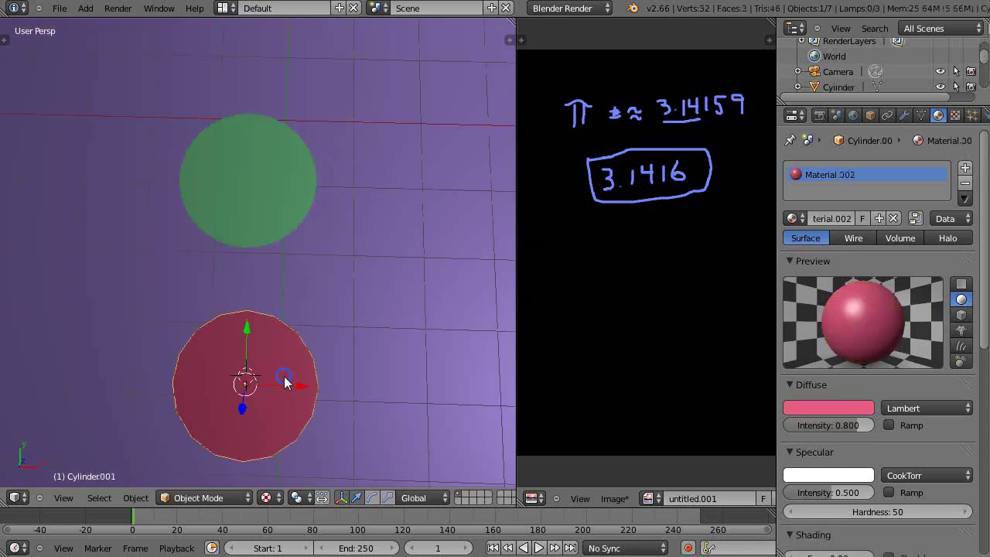
key(Tab)
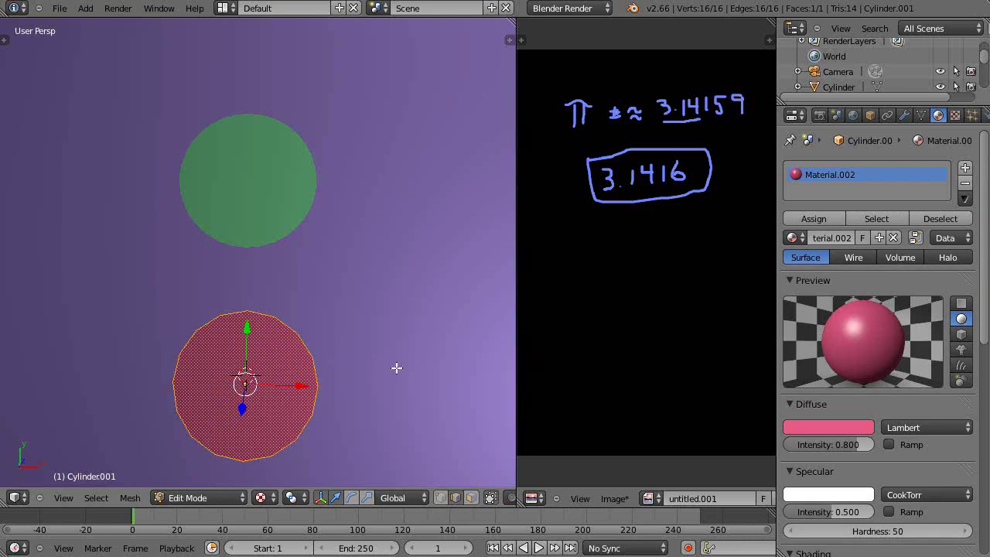
key(n)
scroll(425, 355, down, 3)
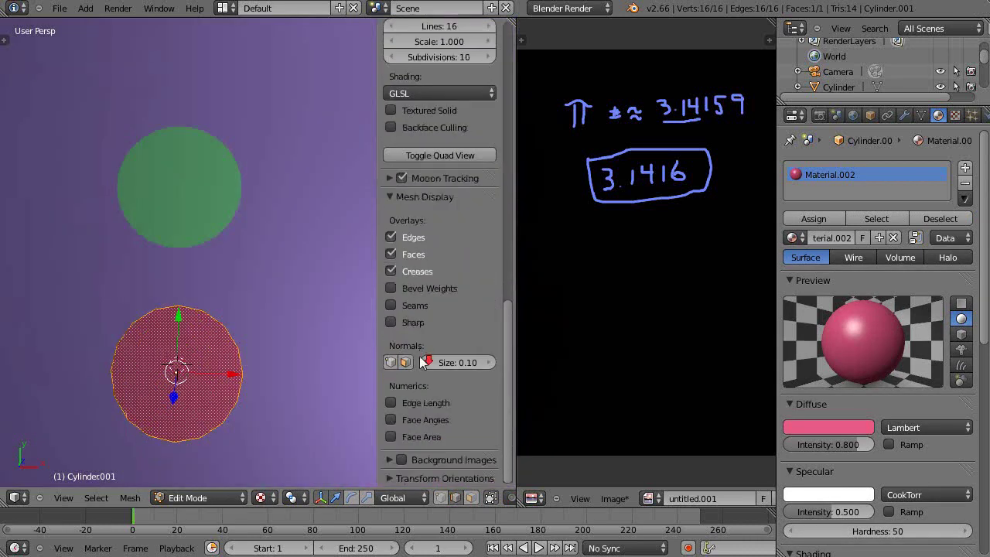
click(391, 403)
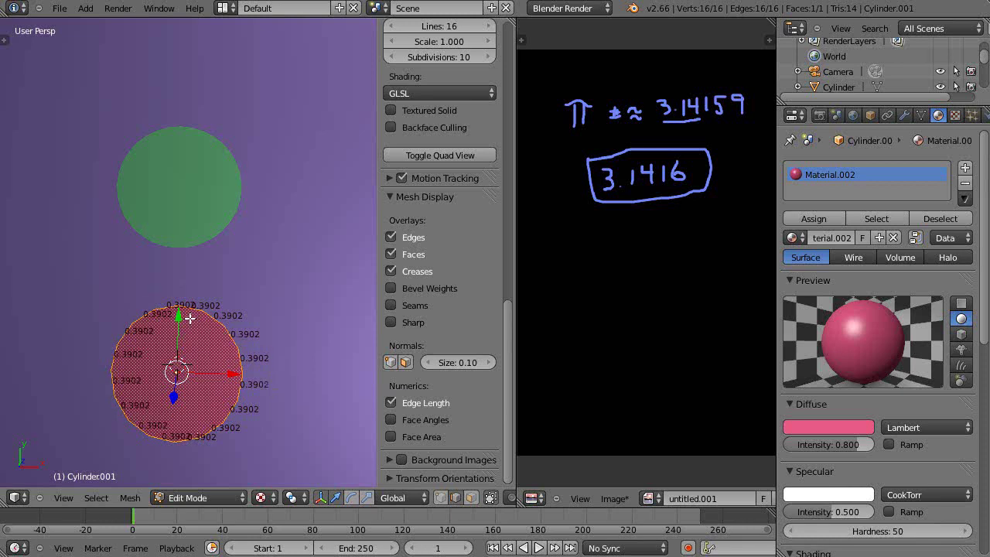
Switch back to editing the green disc to see its 0.196 edge labels
key(Tab)
right_click(192, 211)
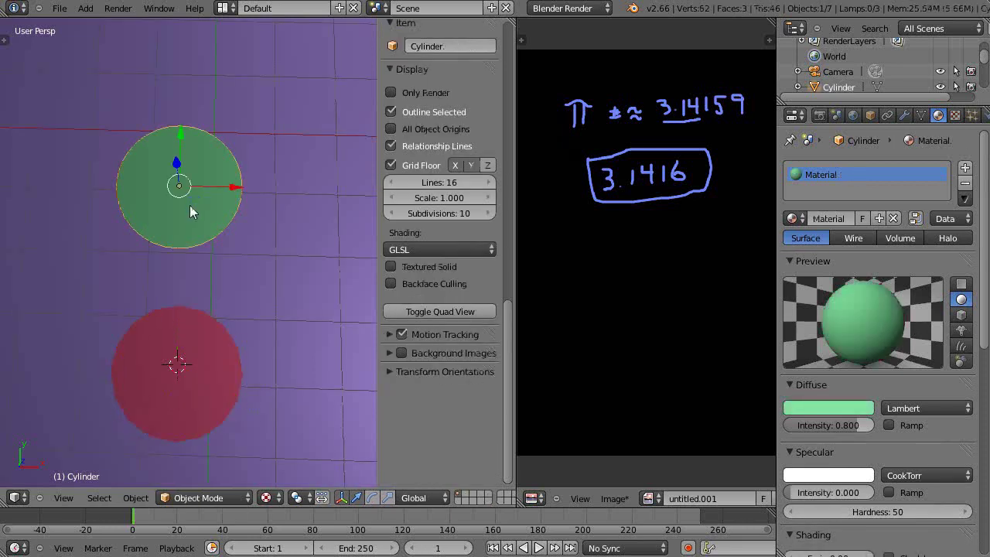
key(Tab)
scroll(101, 278, up, 3)
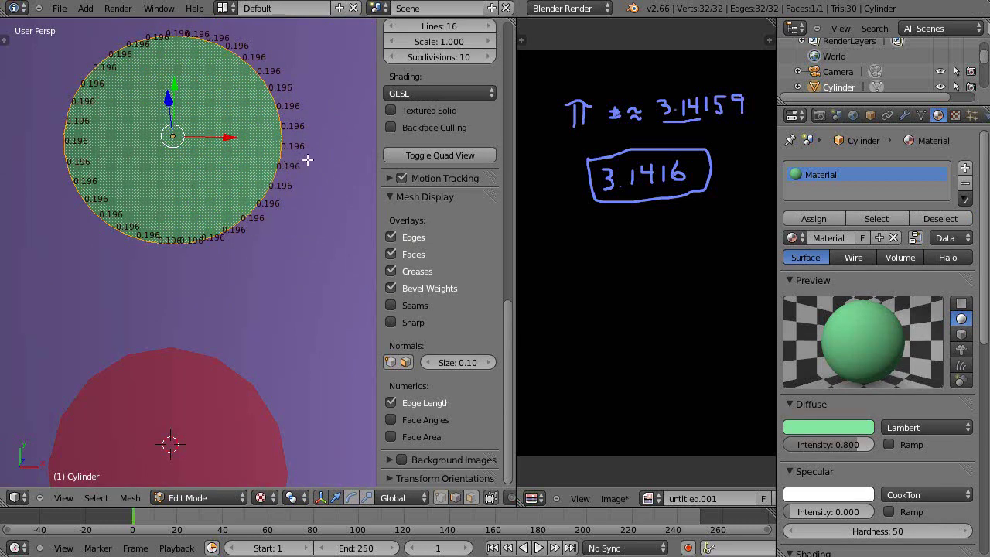
Switch to Calculator and begin entering 32 × 0.1
key(alt+Tab)
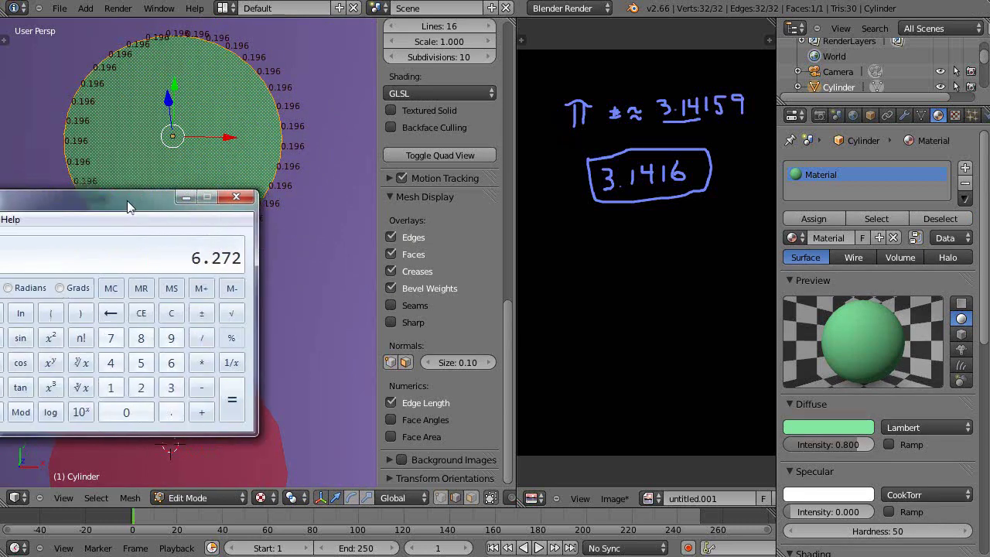
click(225, 313)
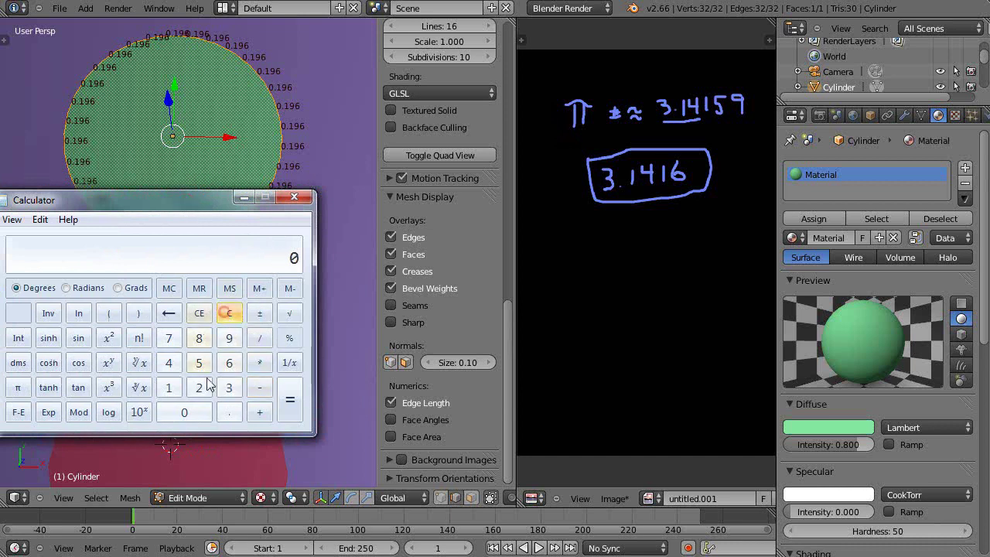
click(229, 387)
click(198, 387)
click(259, 366)
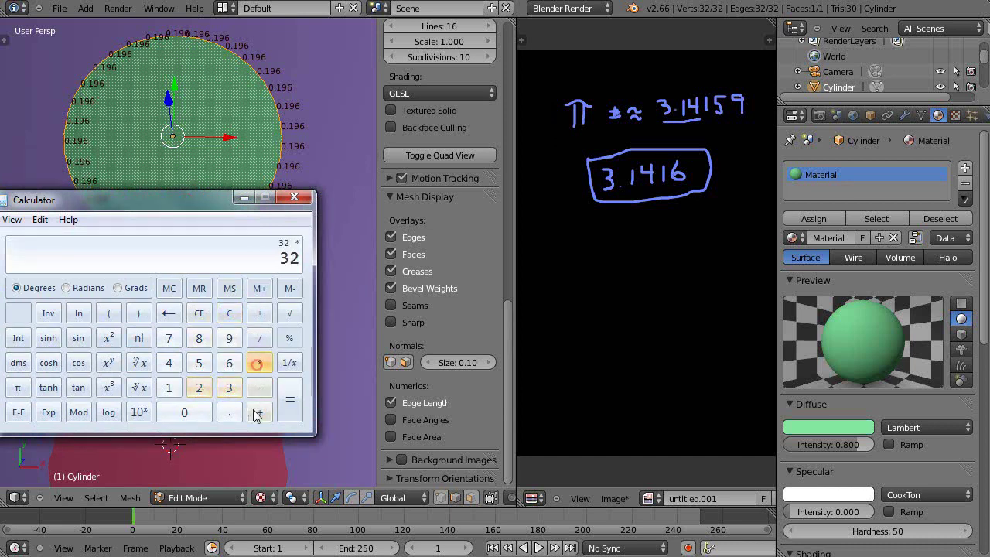
click(229, 412)
click(186, 417)
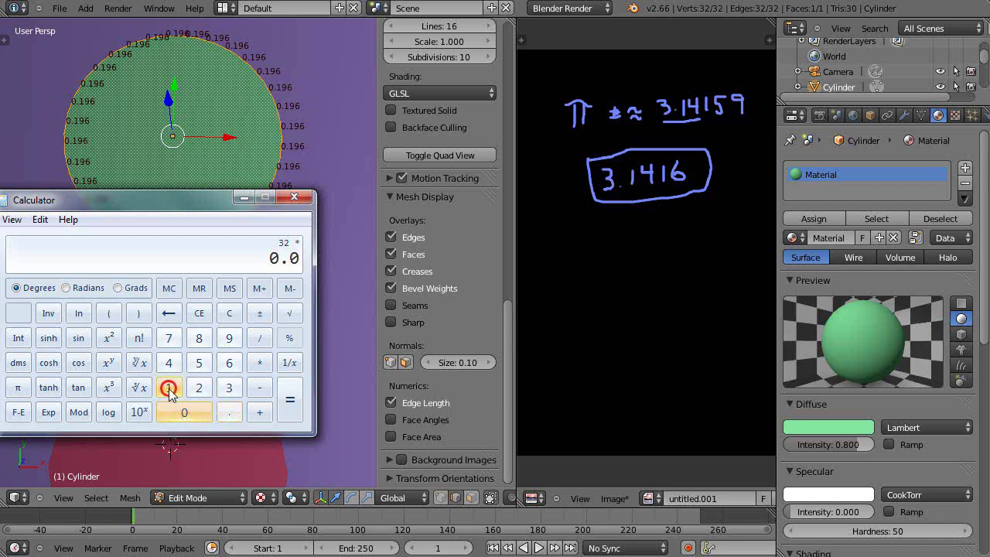
click(168, 387)
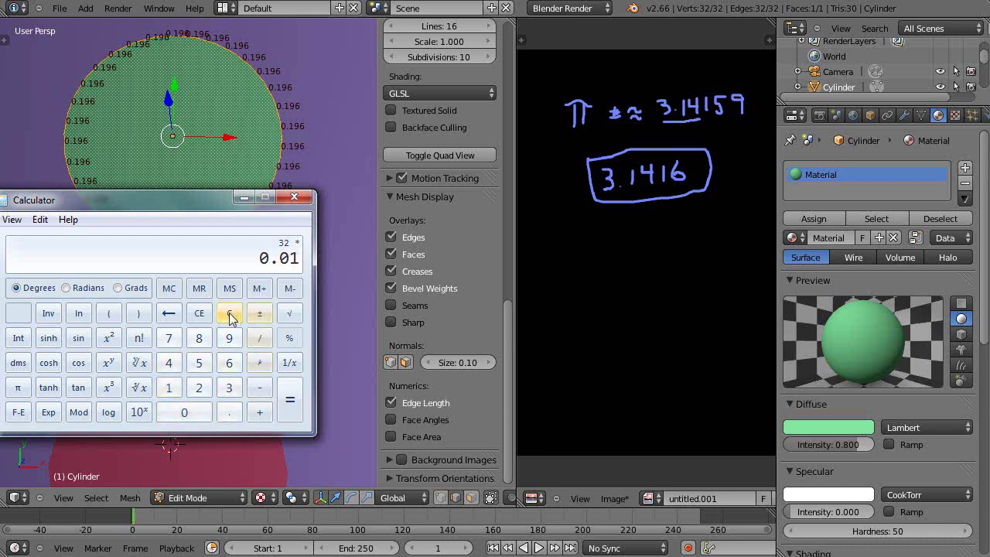
Re-enter 32 × 0.196 to get 6.272 and store it in memory
click(228, 314)
click(229, 387)
click(199, 387)
click(259, 363)
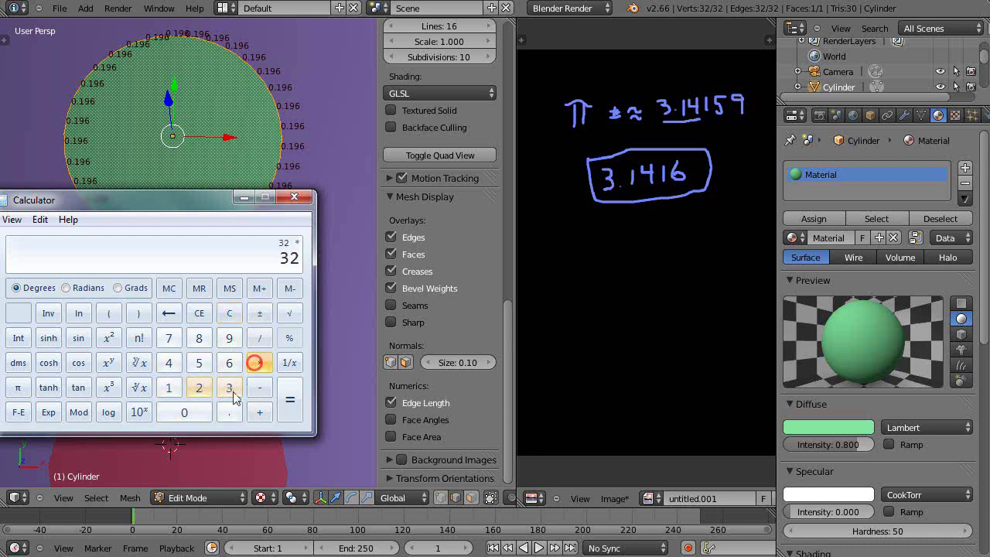
click(229, 412)
click(168, 388)
click(228, 338)
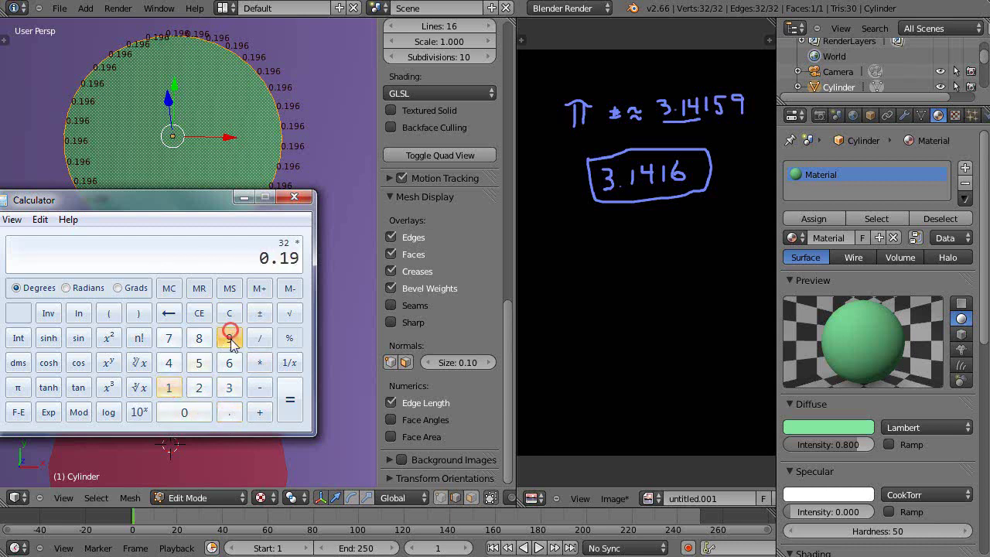
click(229, 363)
click(288, 406)
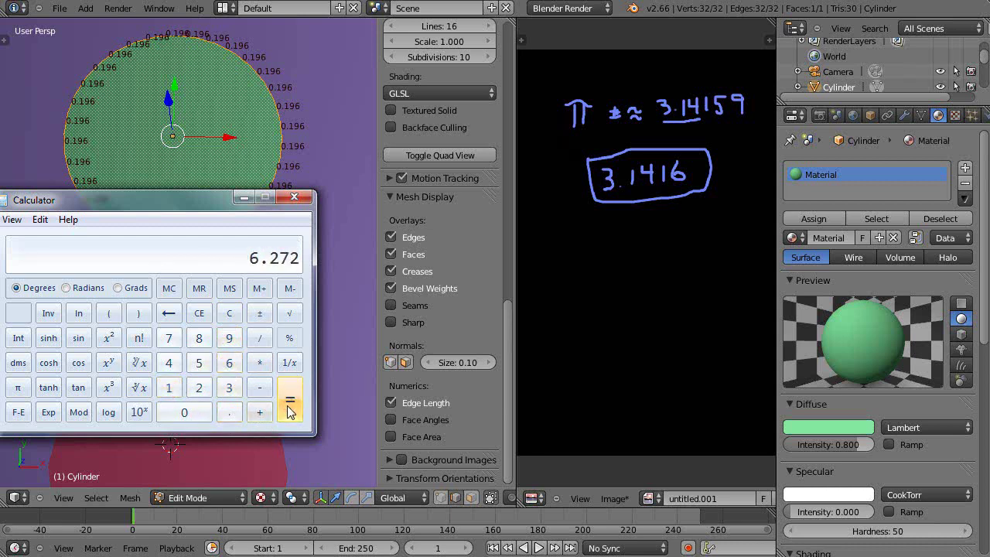
click(259, 288)
Move the calculator aside and start handwriting 6.272 below the boxed 3.1416
drag(188, 205, 1, 307)
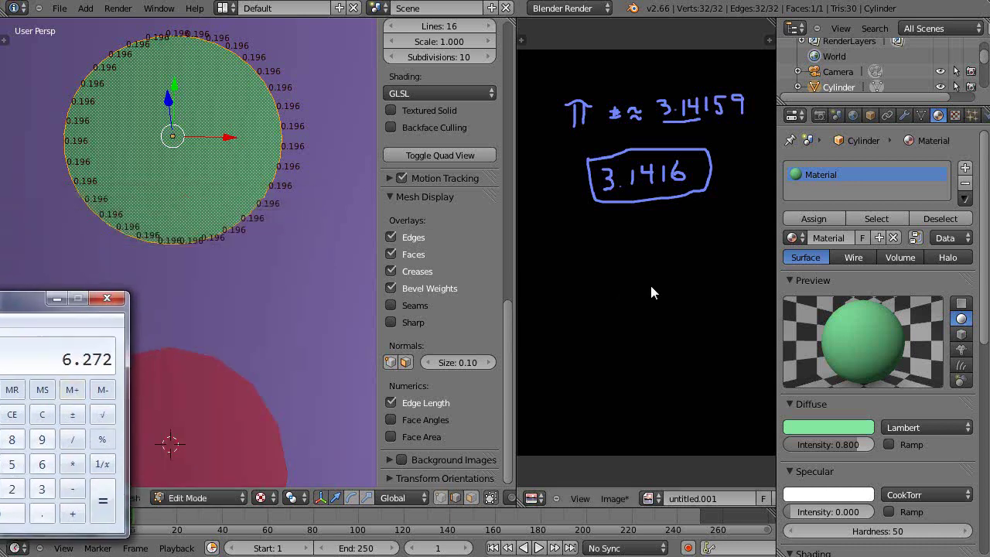
click(590, 250)
mouse_move(592, 274)
mouse_down()
mouse_move(587, 266)
mouse_move(619, 264)
mouse_move(615, 278)
mouse_move(642, 254)
mouse_move(636, 276)
mouse_move(664, 252)
mouse_move(663, 275)
mouse_up()
click(602, 271)
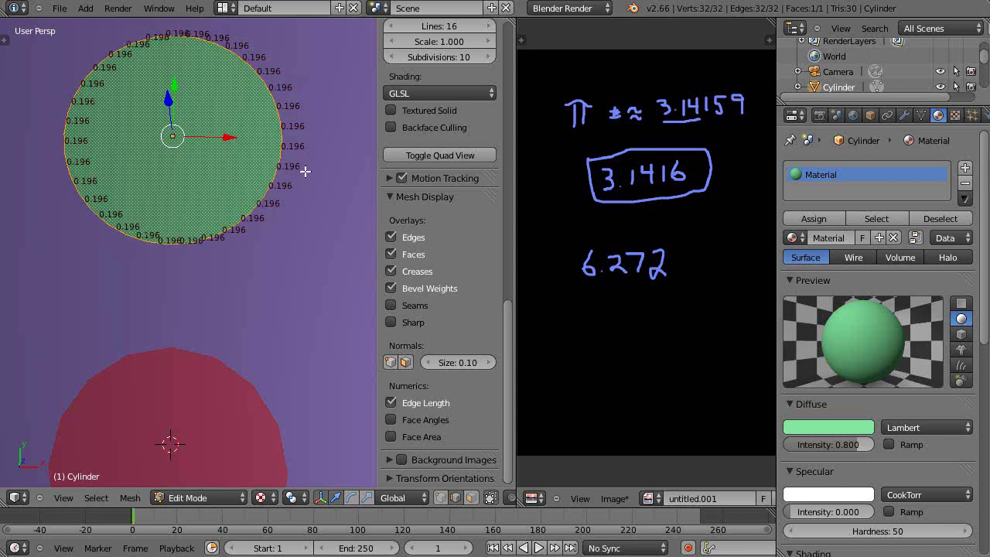
Leave mesh editing of the green disc and start editing the pink 16-sided disc
right_click(179, 400)
key(Tab)
right_click(198, 376)
key(Tab)
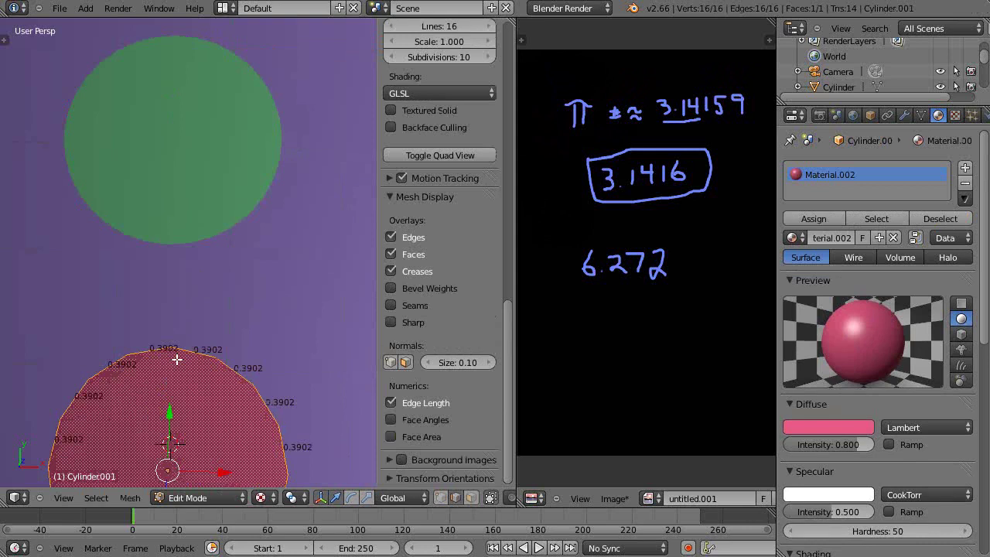
Compute the pink disc's perimeter, 16 × 0.3902 = 6.2432, in the Calculator
drag(11, 271, 137, 260)
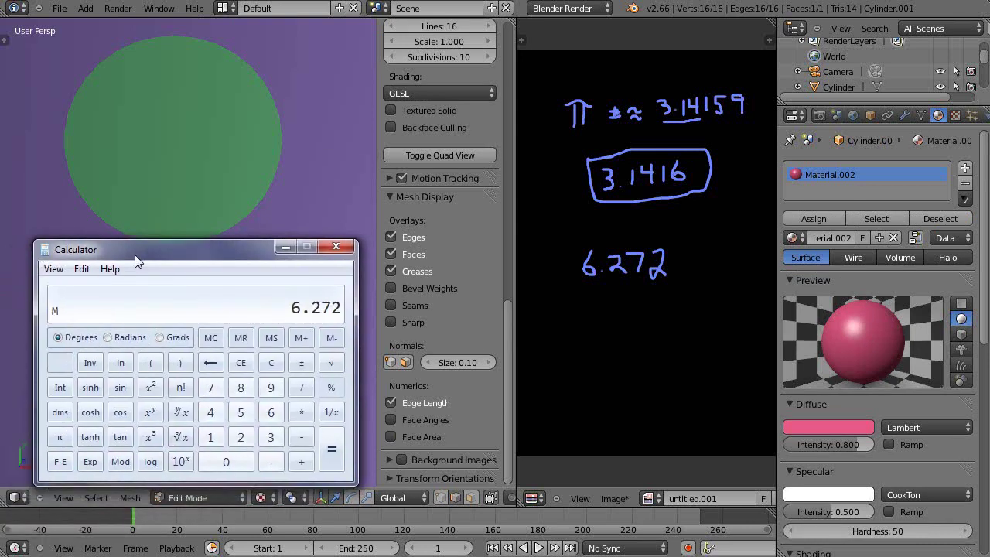
click(209, 437)
click(268, 411)
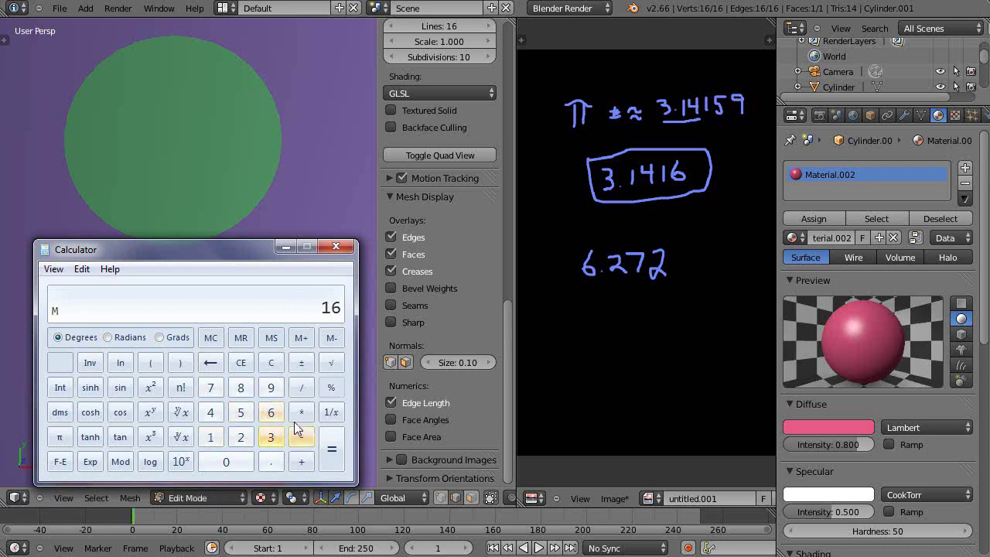
click(301, 412)
click(270, 459)
click(270, 437)
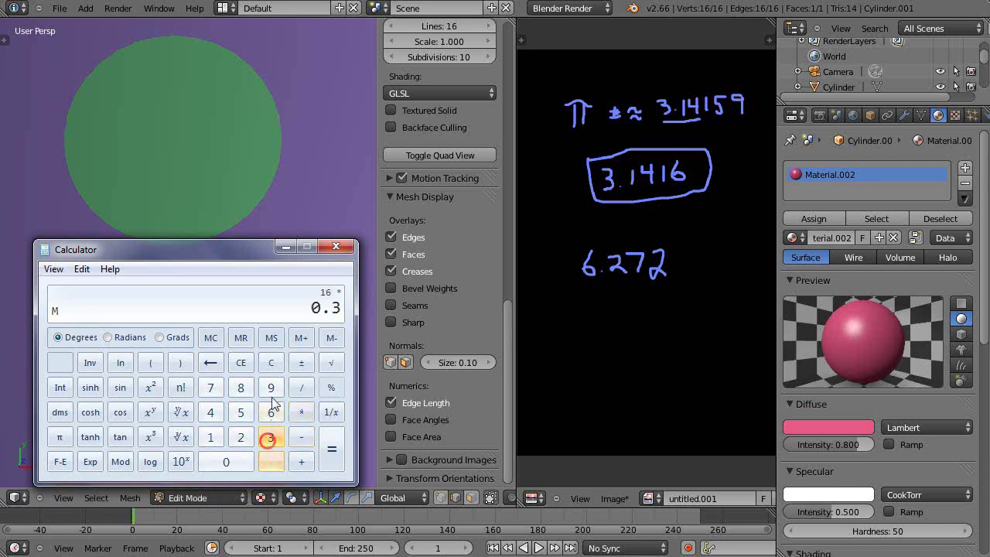
click(269, 387)
click(231, 462)
click(238, 438)
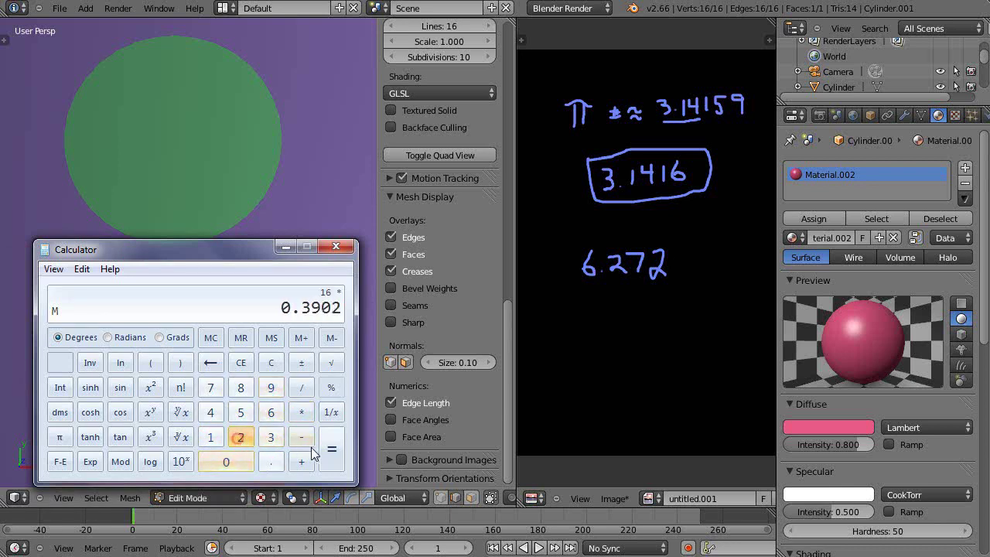
click(330, 453)
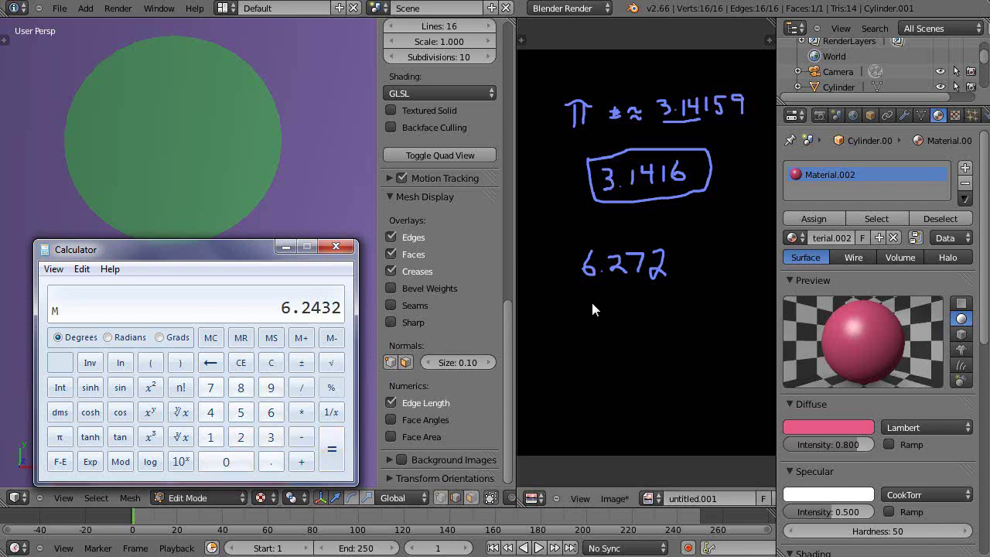
Paint 6.2432 beneath 6.272 in the handwritten notes
mouse_move(592, 304)
mouse_down()
mouse_move(585, 329)
mouse_move(588, 320)
mouse_up()
click(608, 328)
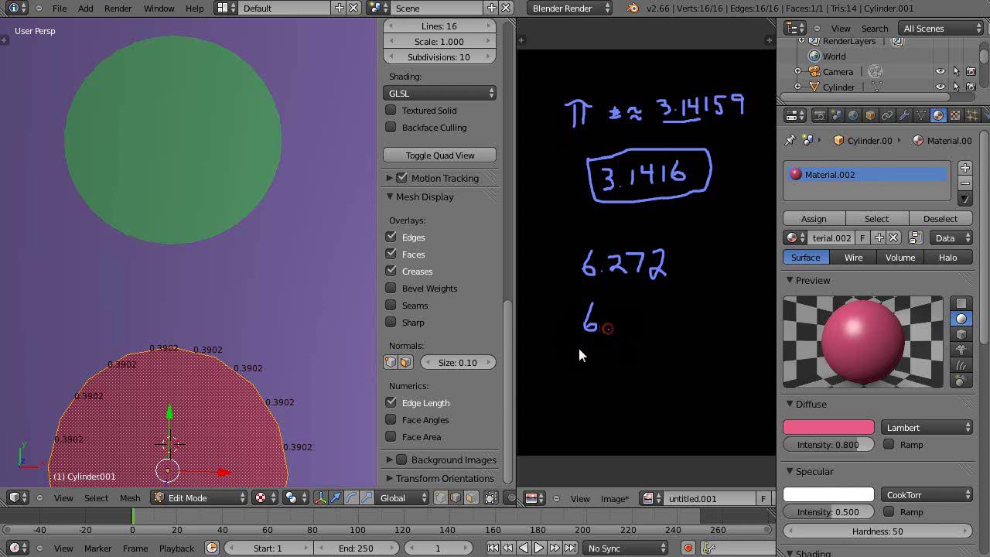
key(alt+Tab)
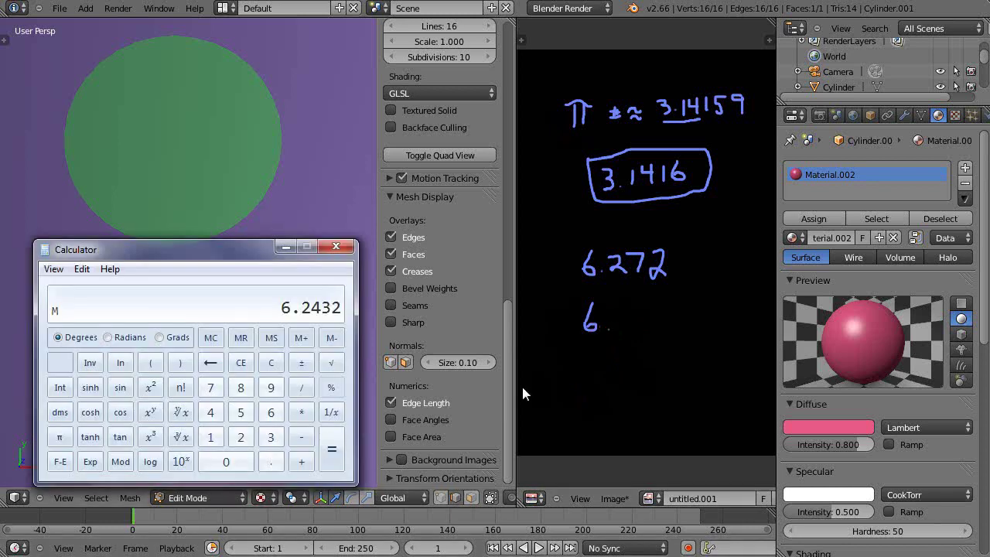
click(618, 307)
mouse_move(624, 326)
mouse_down()
mouse_move(635, 314)
mouse_move(653, 314)
mouse_move(645, 328)
mouse_move(664, 319)
mouse_move(702, 324)
mouse_up()
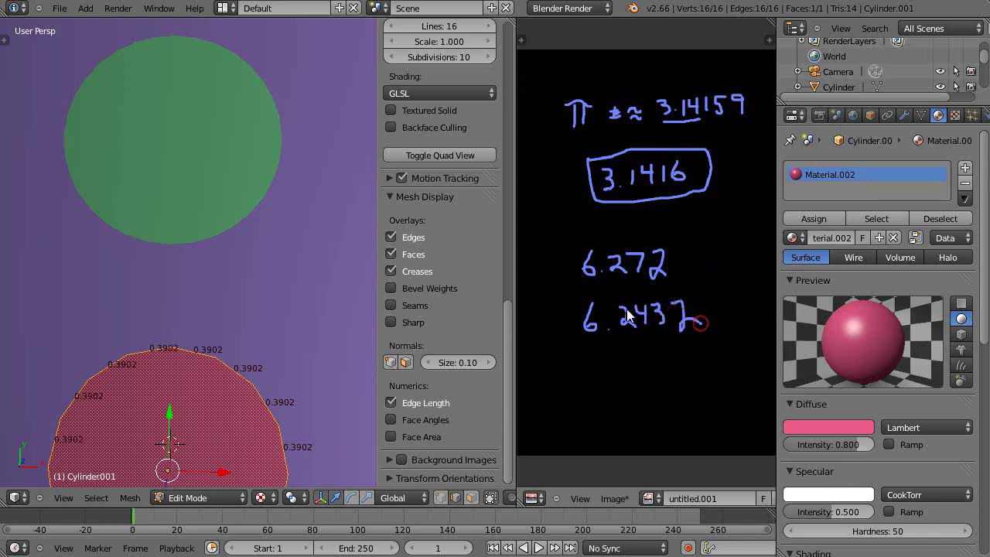
scroll(262, 373, down, 3)
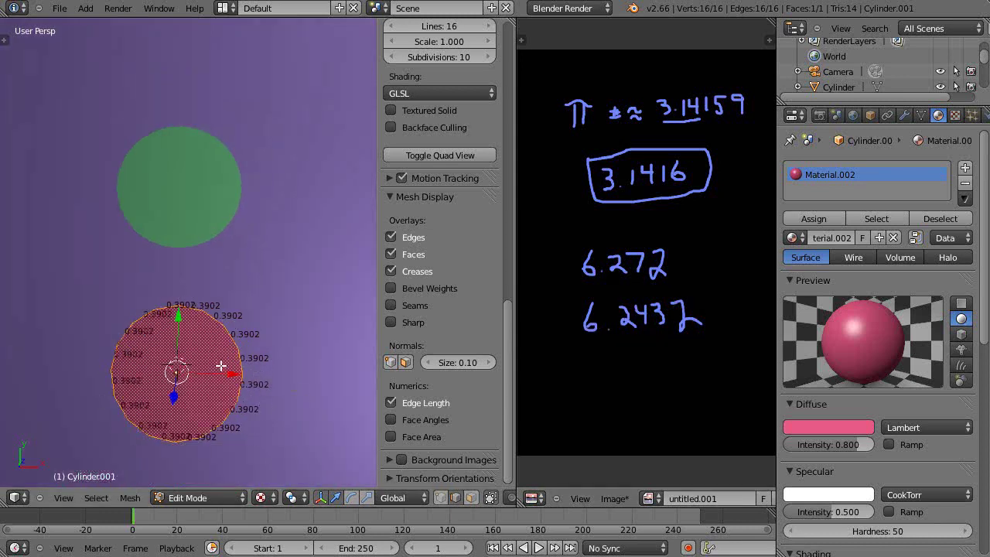
scroll(222, 364, up, 1)
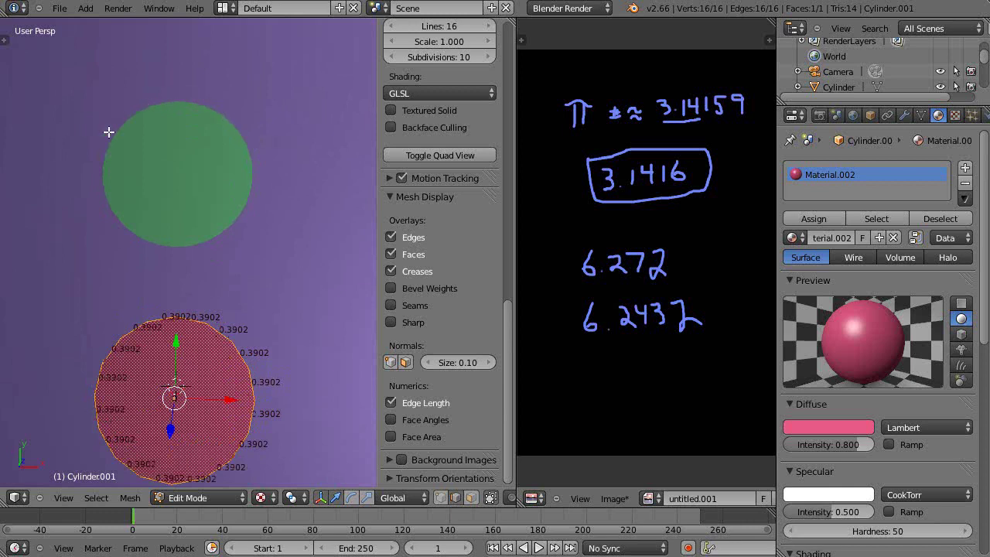
scroll(628, 227, down, 1)
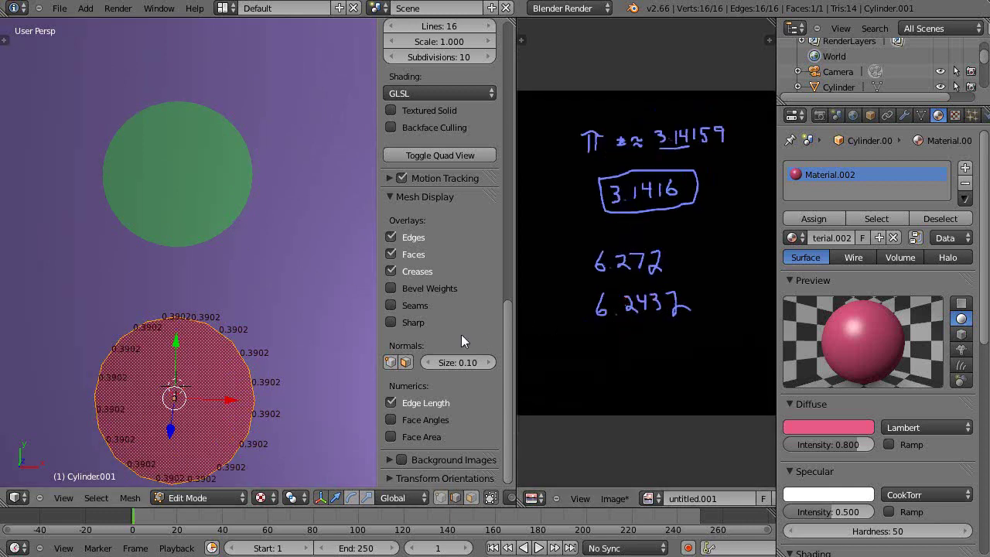
Switch to Object Mode, hide the sidebar, widen the notes and sketch a small circle
key(Tab)
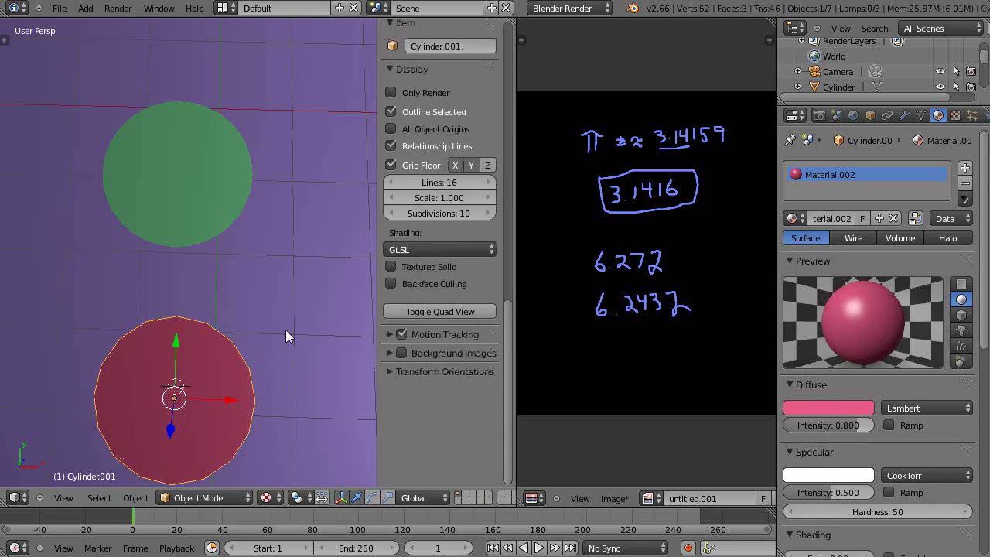
key(n)
drag(513, 322, 256, 335)
scroll(569, 363, up, 1)
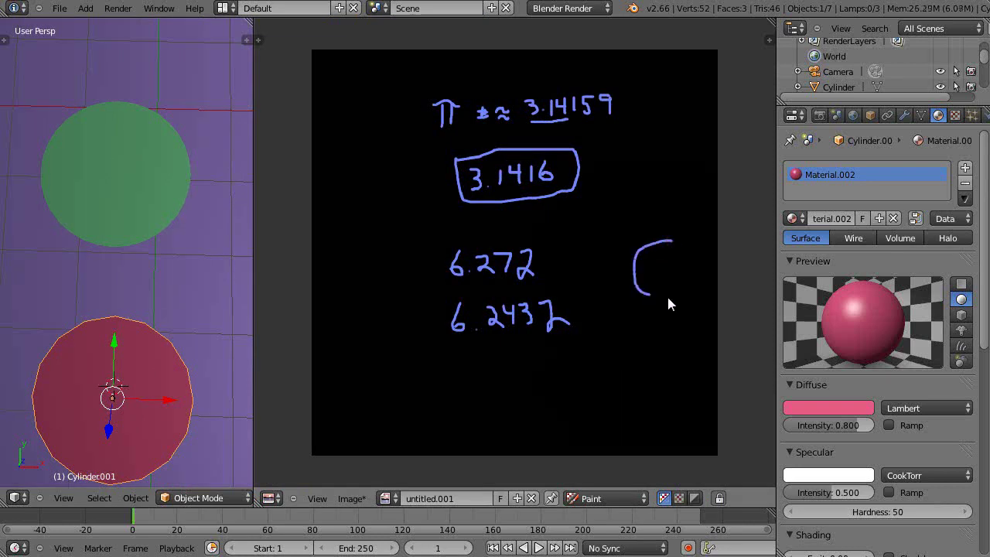
drag(670, 243, 696, 272)
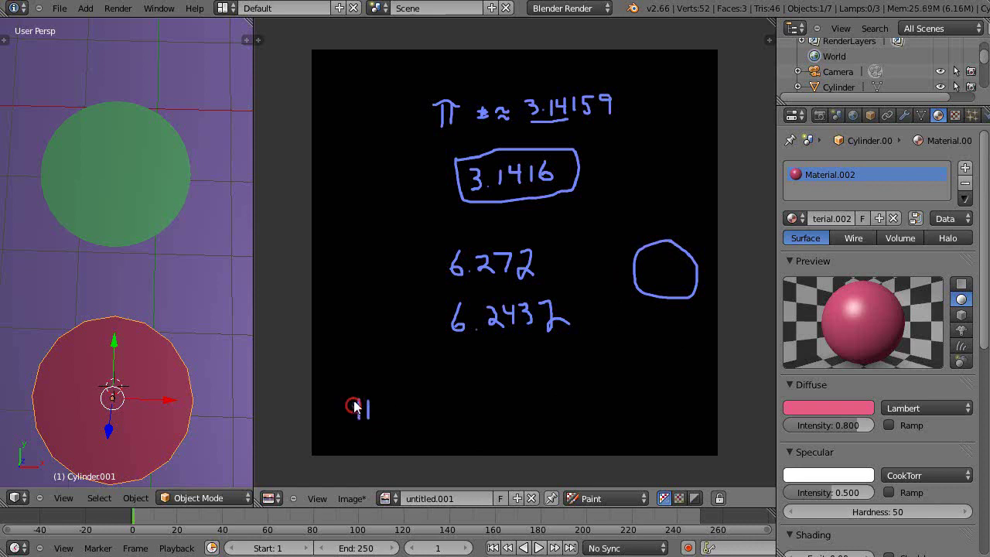
Write the formula 'πD or 2πr' beneath the perimeters in the notes
drag(353, 405, 377, 400)
mouse_move(384, 418)
mouse_down()
mouse_move(389, 405)
mouse_move(397, 420)
mouse_move(382, 403)
mouse_up()
key(ctrl+z)
key(ctrl+z)
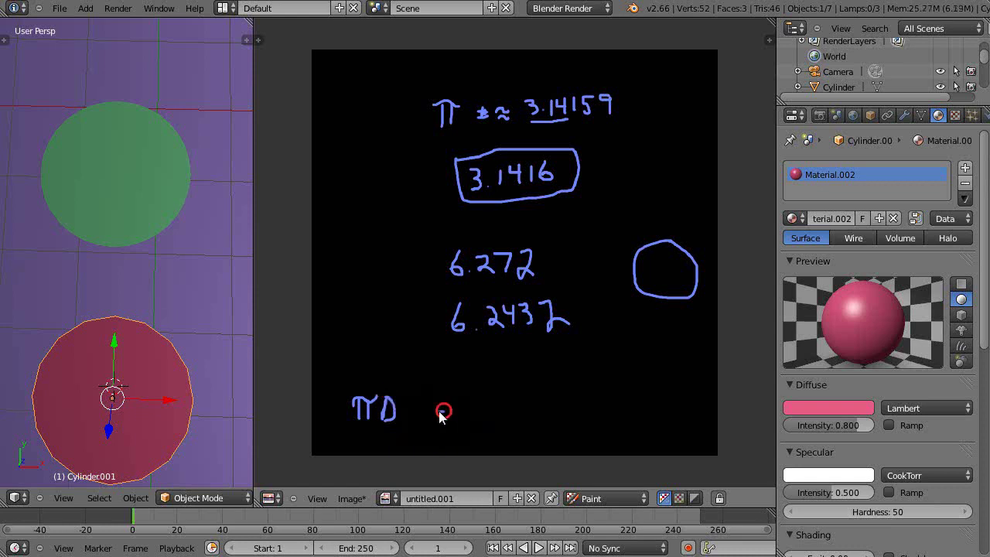
drag(446, 408, 453, 408)
drag(505, 414, 520, 417)
mouse_move(518, 402)
mouse_down()
mouse_move(552, 392)
mouse_move(567, 404)
mouse_up()
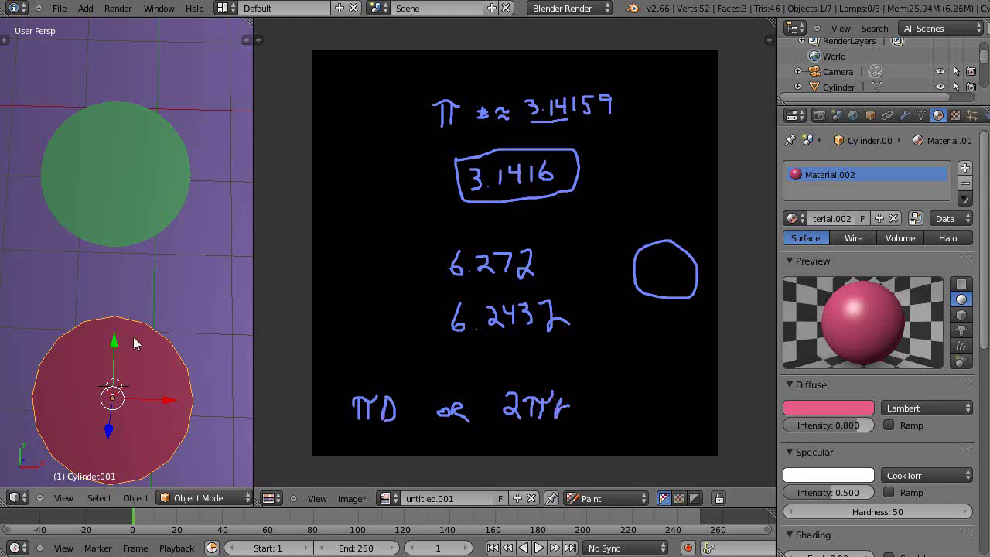
right_click(170, 170)
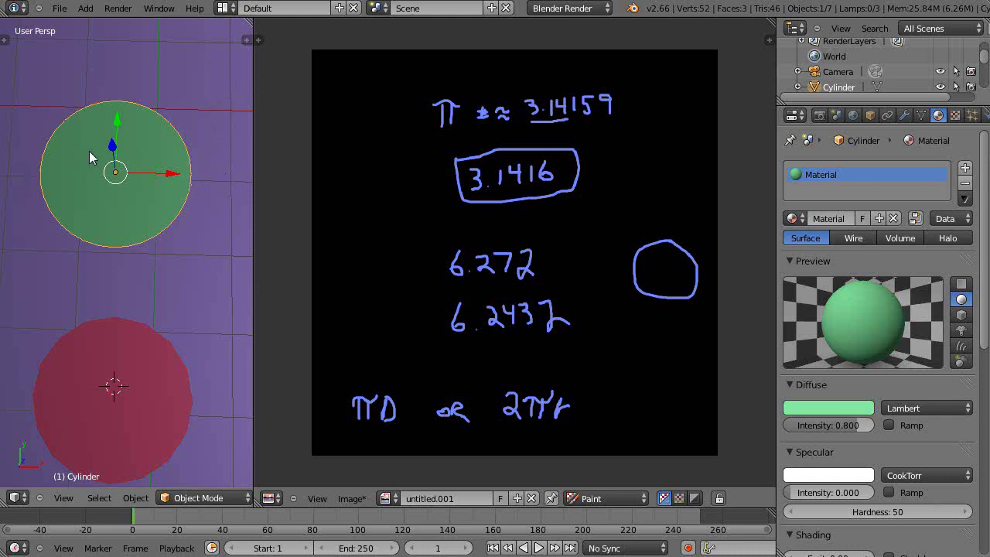
Shift the green disc 0.4432 along X and compute π × 2 in the Calculator
drag(172, 175, 209, 180)
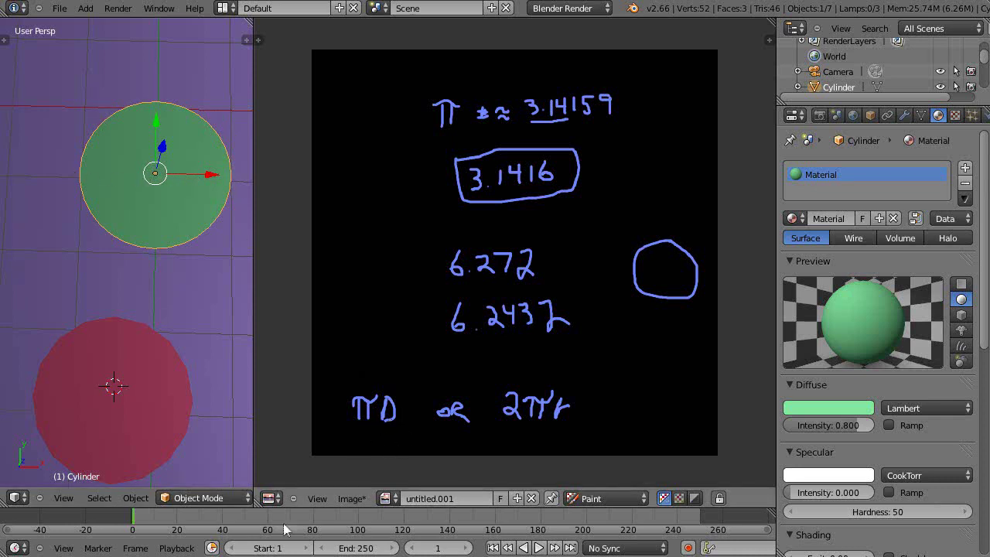
key(alt+Tab)
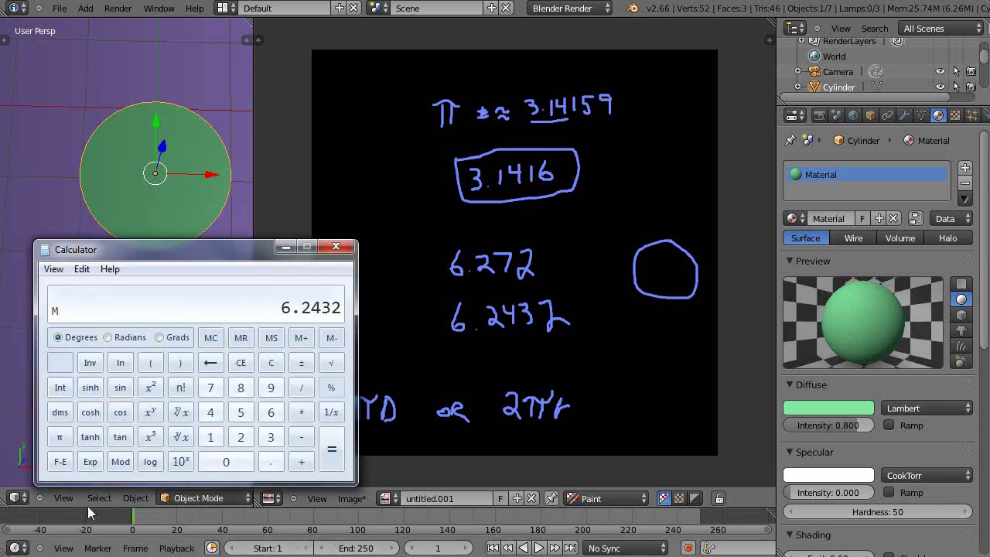
click(59, 439)
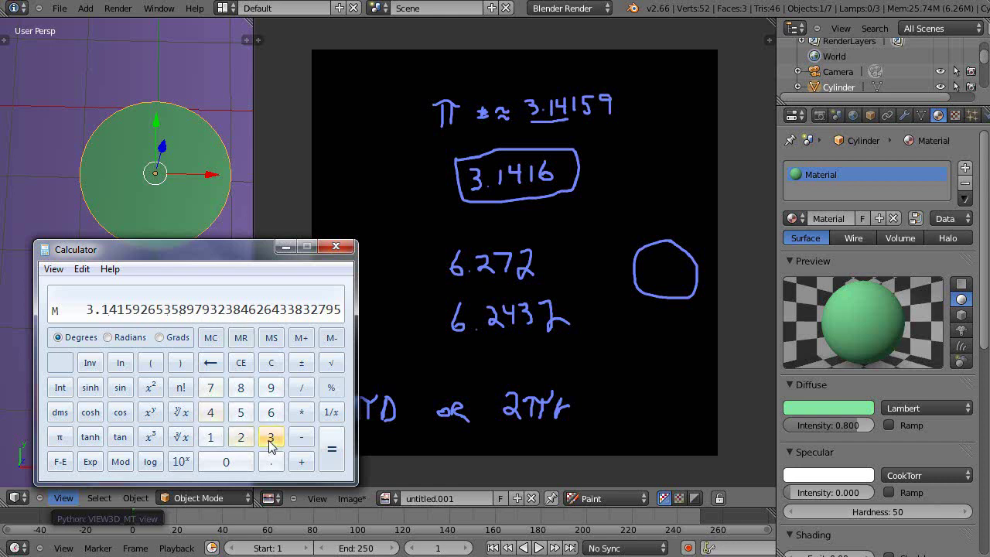
click(301, 413)
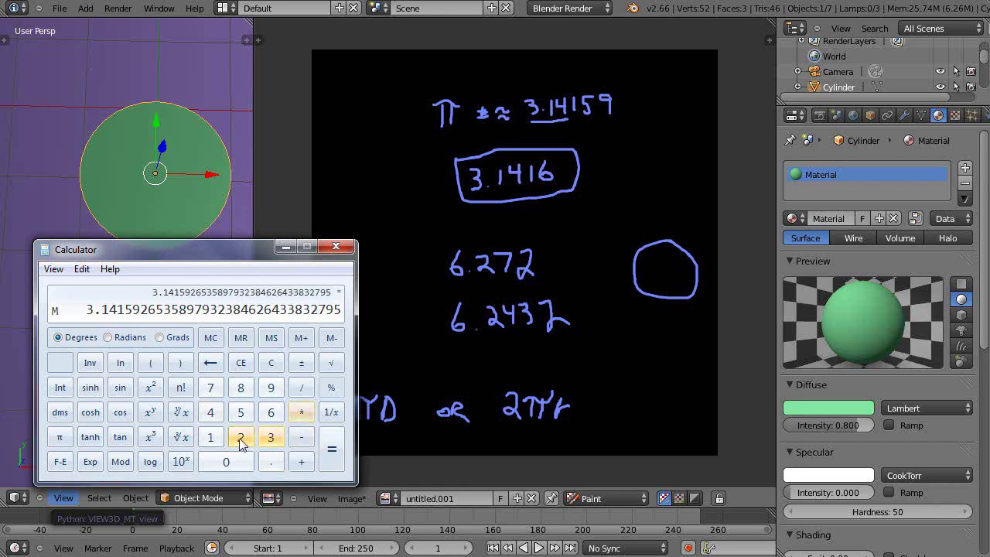
click(240, 440)
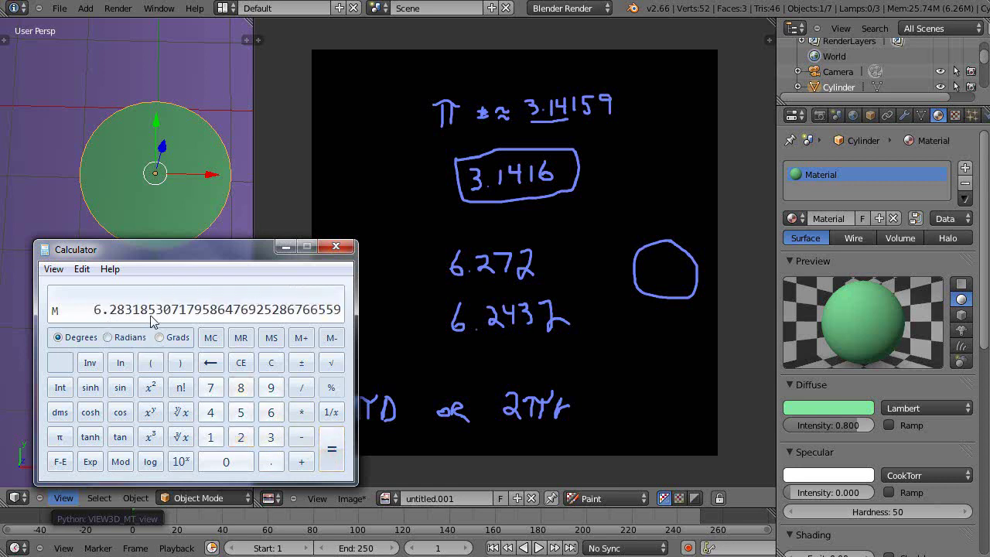
Write 6.28318 beneath πD in the notes
drag(237, 249, 140, 340)
click(338, 432)
mouse_move(335, 435)
mouse_down()
mouse_move(341, 448)
mouse_move(369, 448)
mouse_move(390, 430)
mouse_move(387, 449)
mouse_up()
click(346, 447)
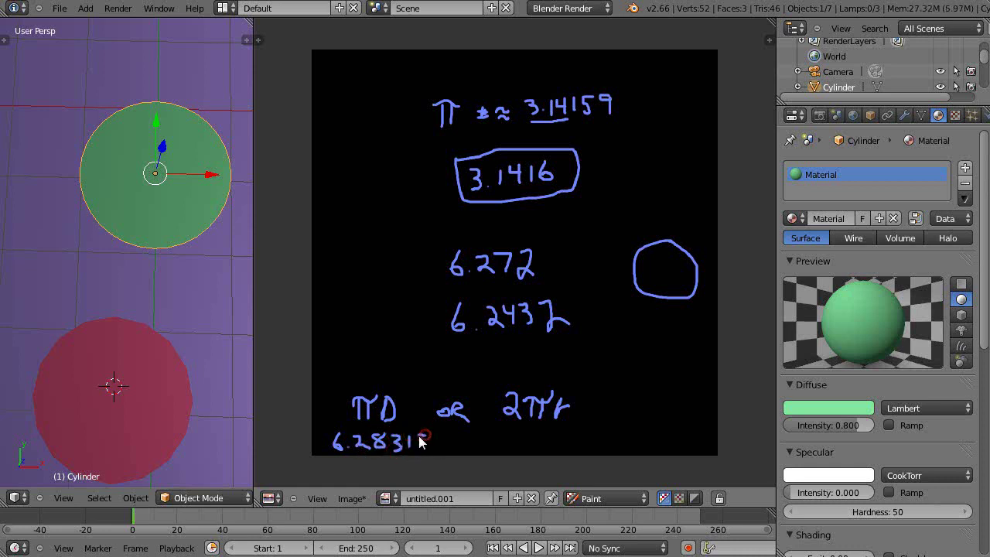
drag(422, 444, 422, 433)
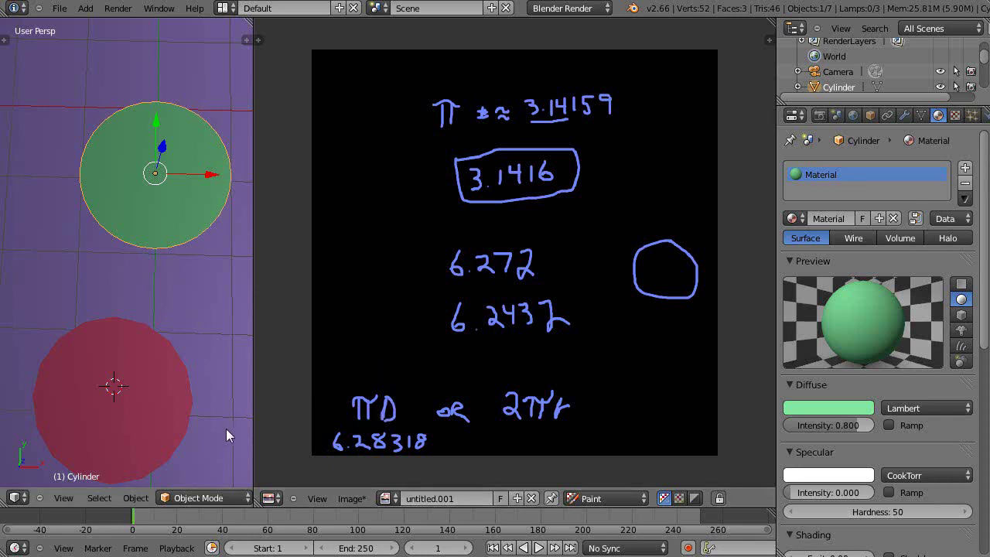
Paint the final 8 of 6.28318 and zoom out to see the whole notes image
click(416, 398)
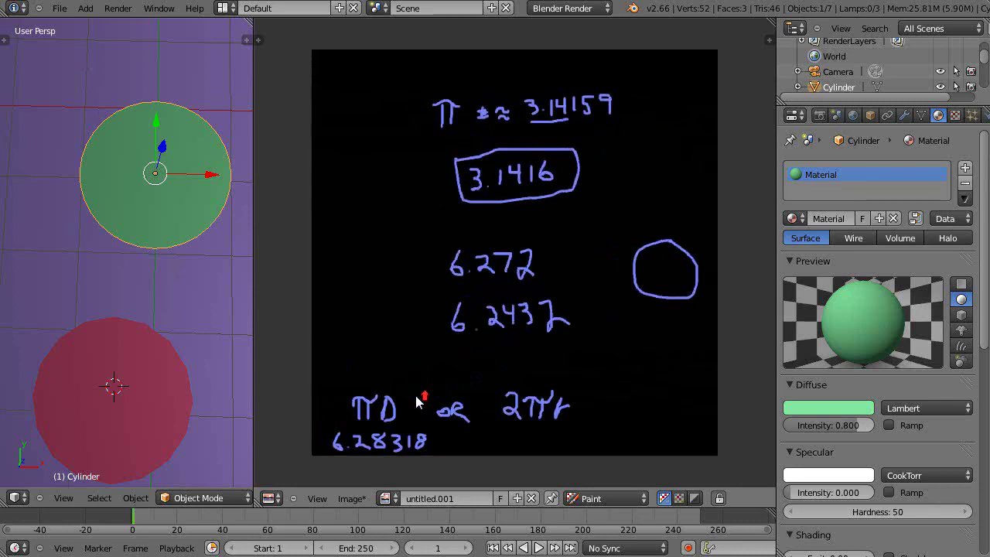
middle_drag(414, 396, 418, 402)
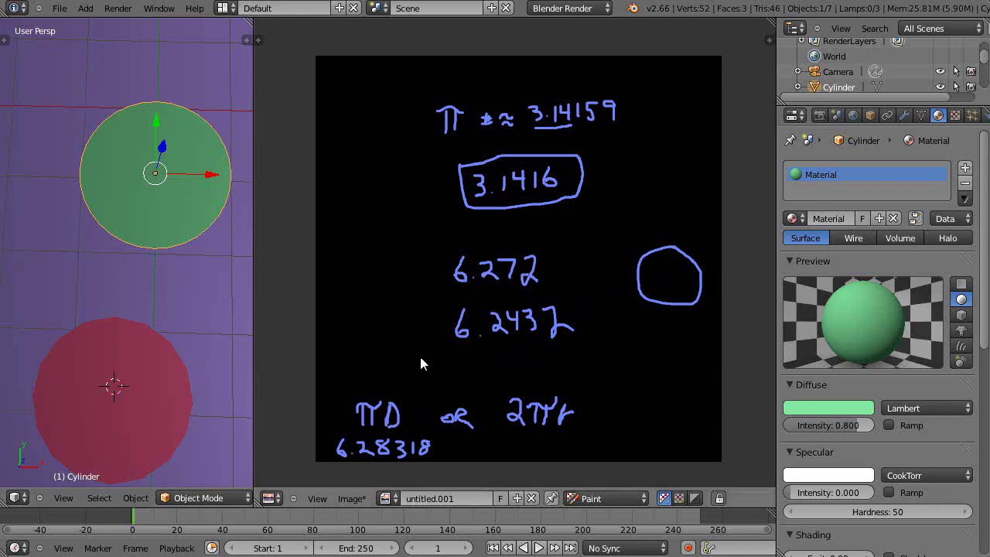
scroll(420, 364, down, 2)
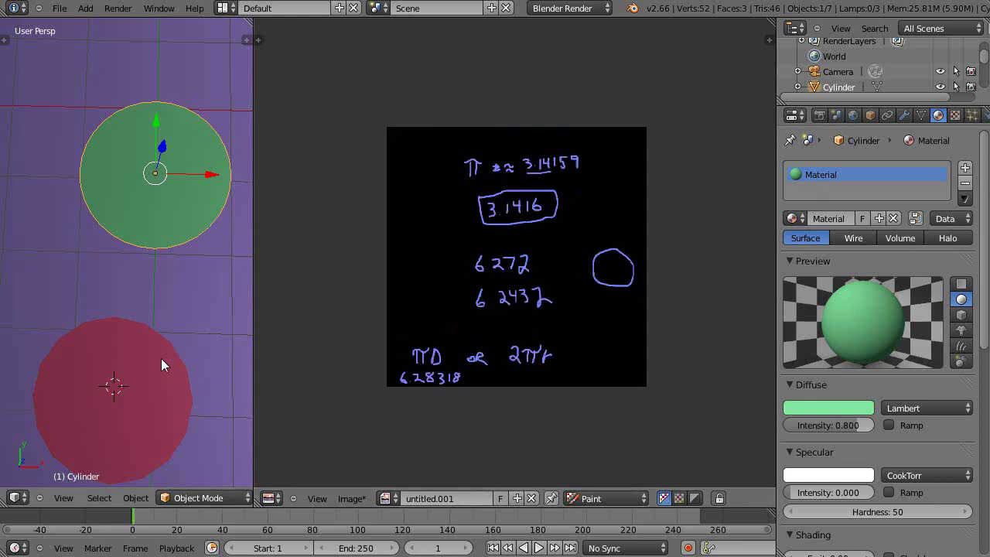
Select the pink disc, draw a radius labelled r in the circle, and add r after 6.28318
right_click(151, 381)
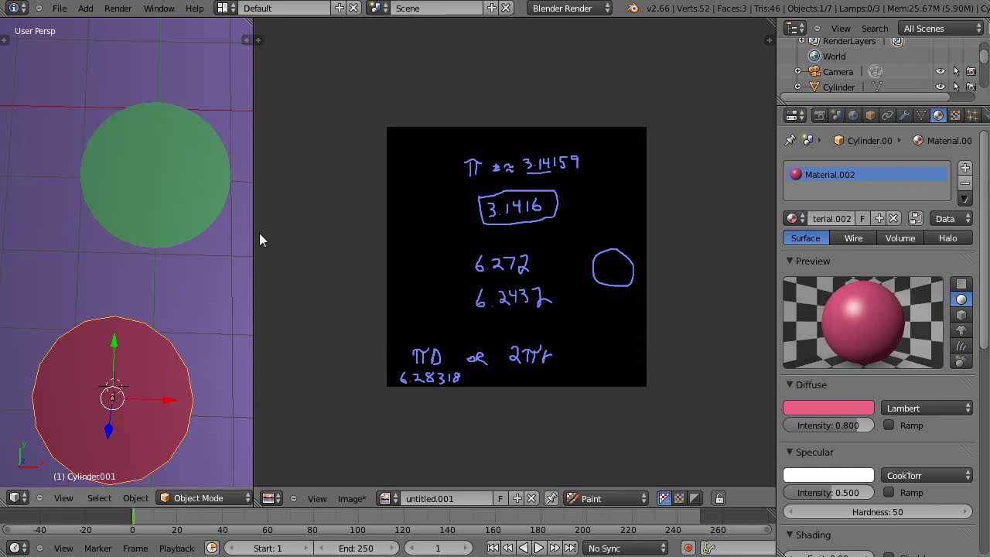
scroll(495, 397, up, 1)
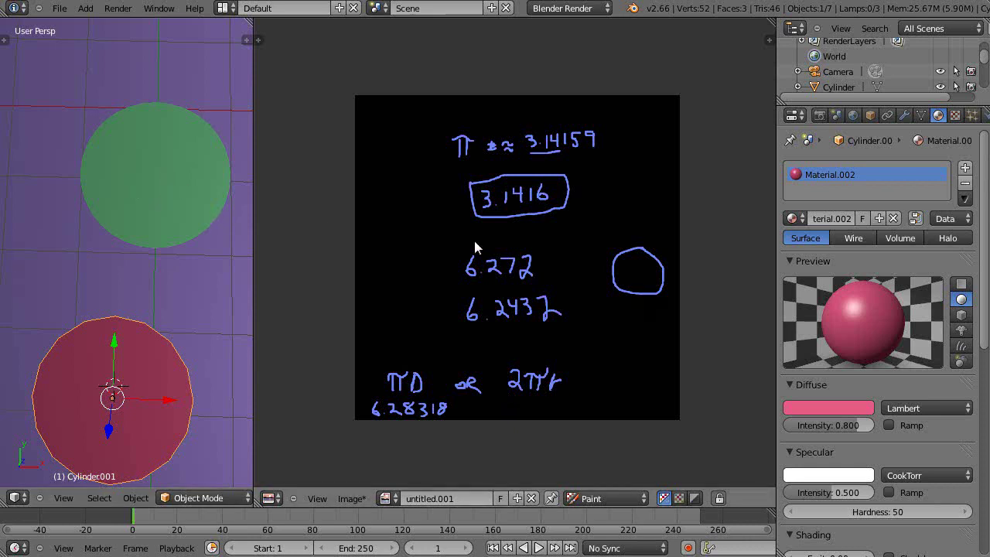
drag(633, 269, 660, 271)
drag(646, 283, 652, 277)
drag(458, 414, 467, 405)
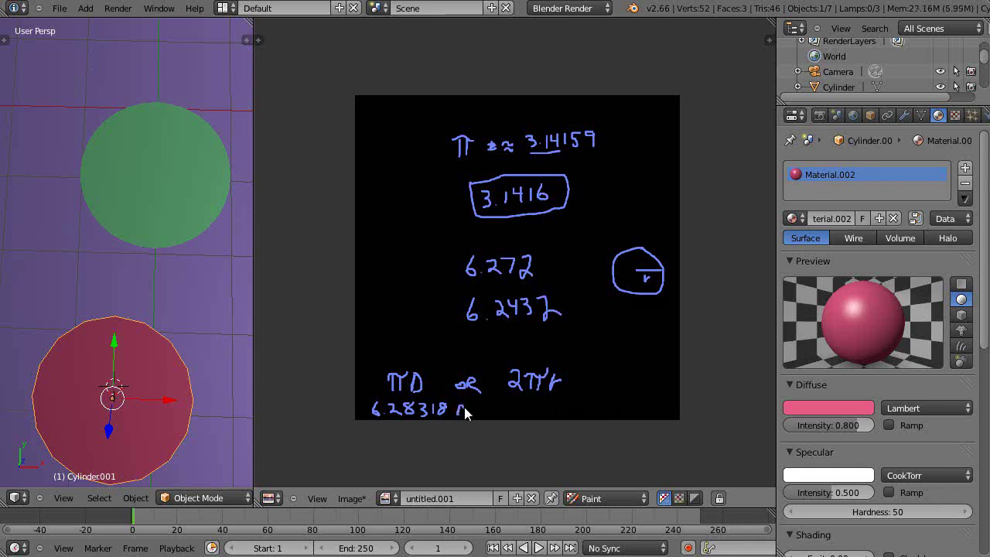